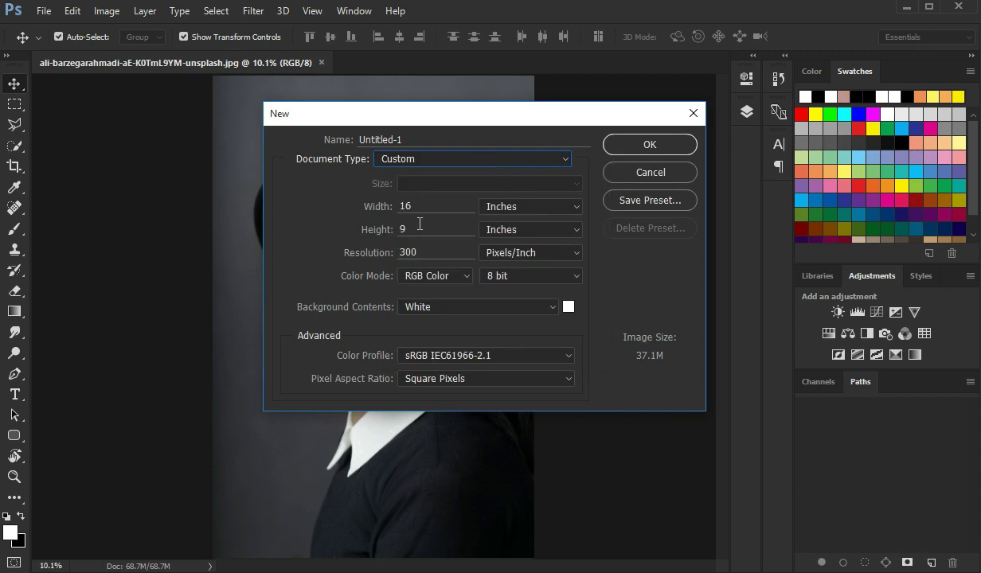
# Create a 16 × 9 inch document at 300 pixels/inch with a white background and add a solid color fill layer in grey 888888
pyautogui.click(651, 145)
pyautogui.hotkey('ctrl', '0')
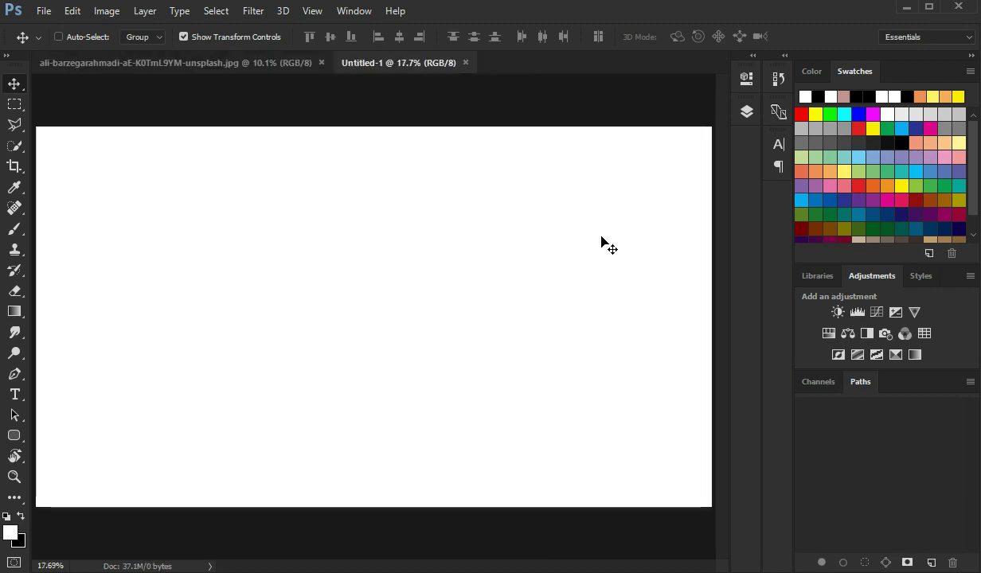
pyautogui.click(747, 112)
pyautogui.click(640, 412)
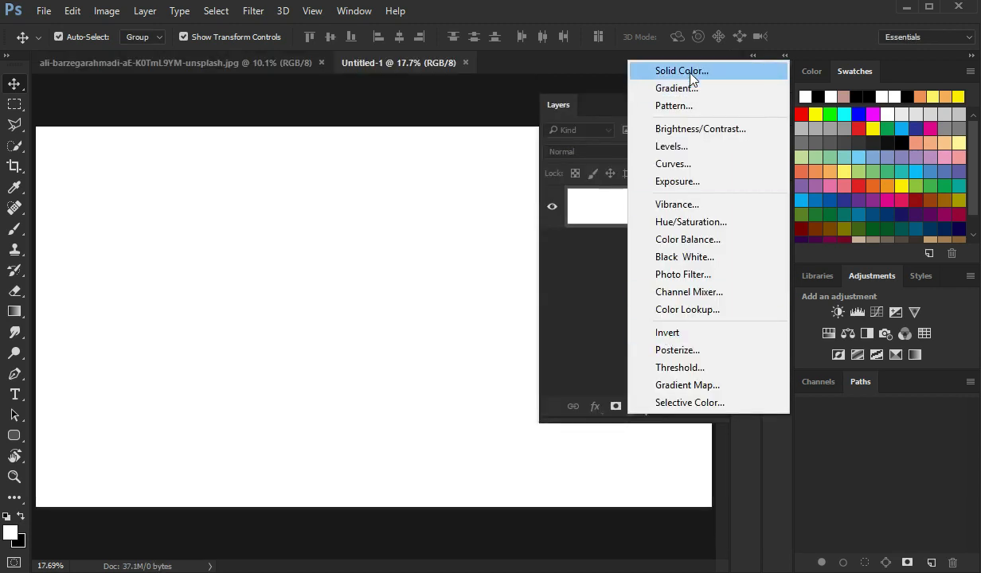
pyautogui.click(635, 68)
pyautogui.moveTo(548, 412)
pyautogui.mouseDown()
pyautogui.moveTo(528, 429)
pyautogui.moveTo(545, 419)
pyautogui.mouseUp()
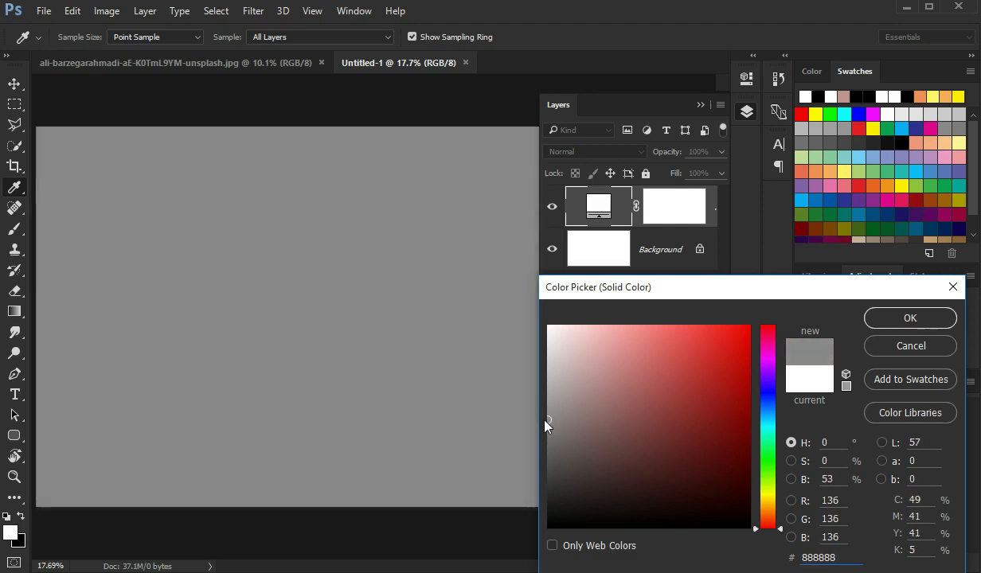
pyautogui.click(918, 317)
pyautogui.click(701, 104)
# Switch to the portrait photo and select the woman, including her hat, hair and clothes, with the Quick Selection tool
pyautogui.click(278, 63)
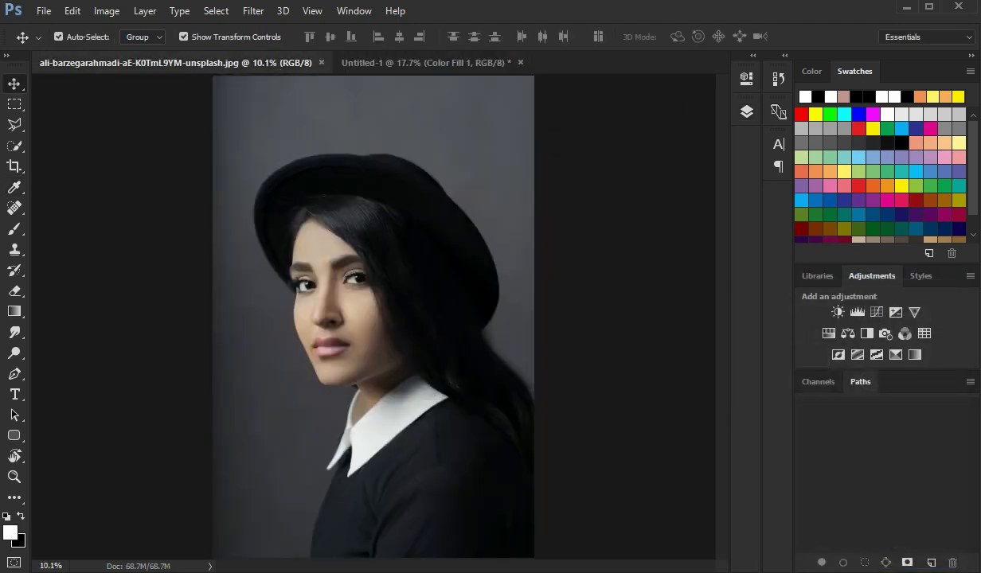
pyautogui.click(14, 146)
pyautogui.click(76, 145)
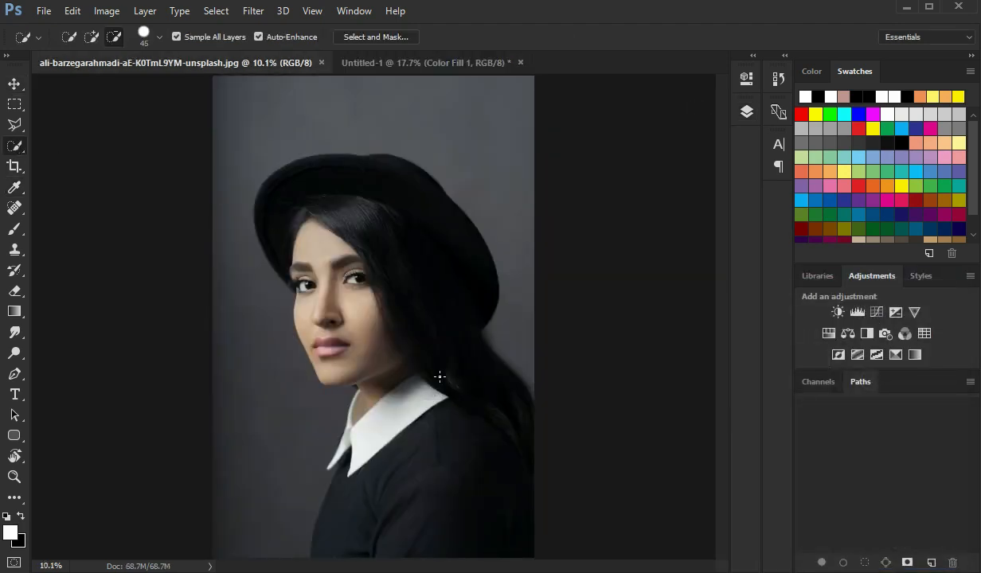
pyautogui.moveTo(431, 290)
pyautogui.mouseDown()
pyautogui.moveTo(347, 281)
pyautogui.moveTo(297, 286)
pyautogui.moveTo(356, 308)
pyautogui.moveTo(478, 404)
pyautogui.mouseUp()
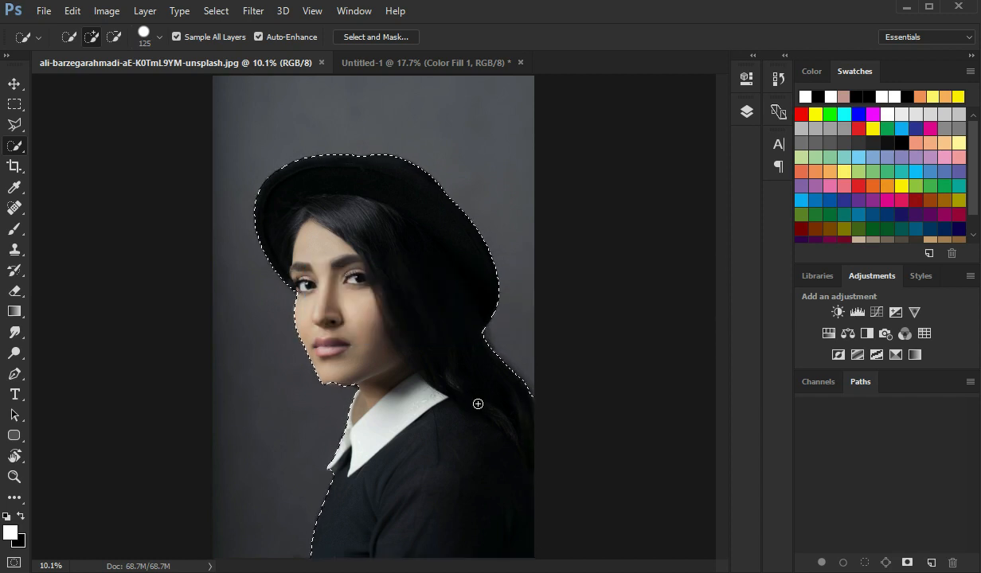
pyautogui.click(747, 112)
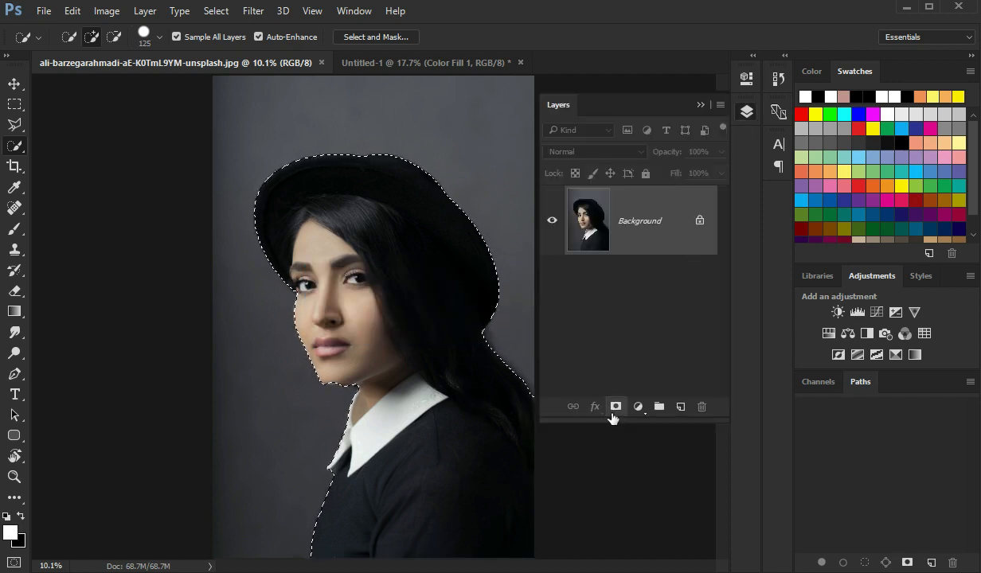
pyautogui.click(614, 407)
pyautogui.hotkey('ctrl', 'z')
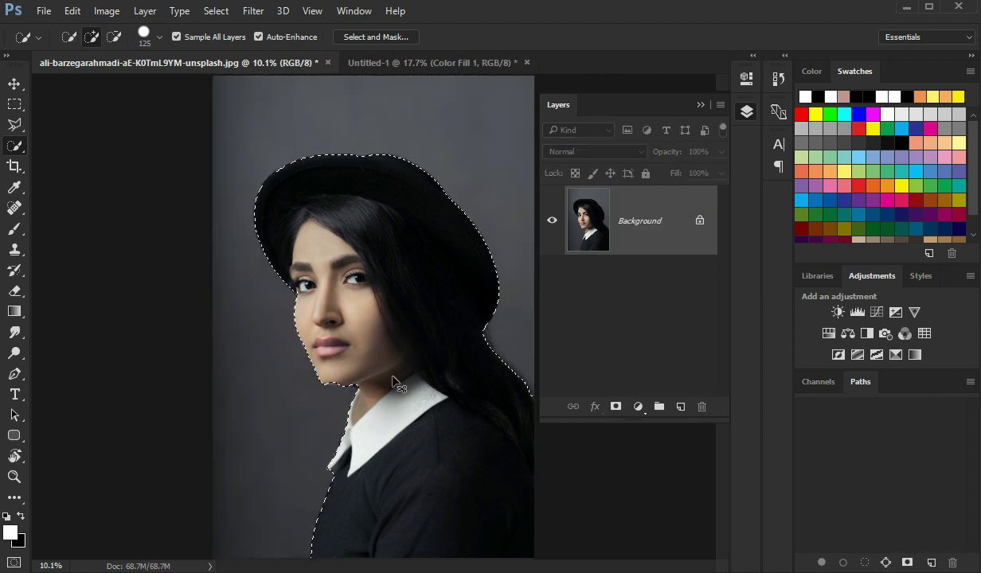
# Add the missed strip under the chin to the selection with a smaller, 30 px Quick Selection brush
pyautogui.scroll(5, 328, 385)
pyautogui.press('[')
pyautogui.press('[')
pyautogui.press('[')
pyautogui.press('[')
pyautogui.press('[')
pyautogui.press('[')
pyautogui.press('[')
pyautogui.press('[')
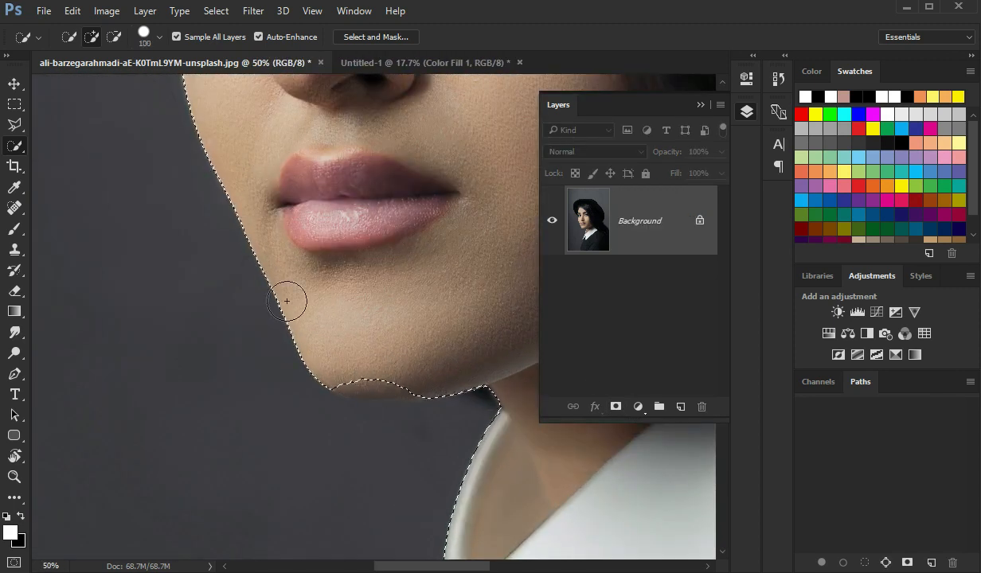
pyautogui.moveTo(407, 392); pyautogui.dragTo(364, 391)
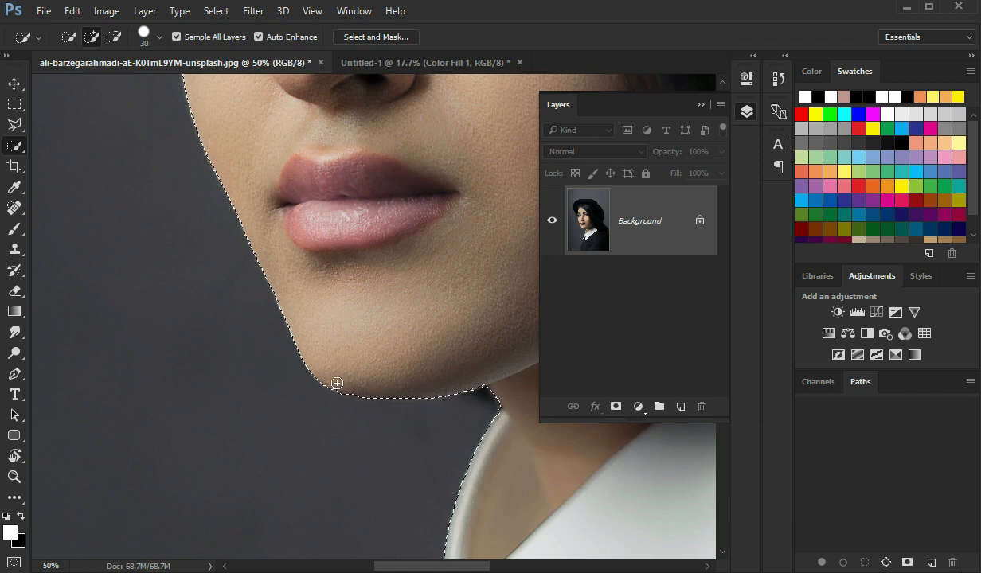
pyautogui.hotkey('ctrl', '0')
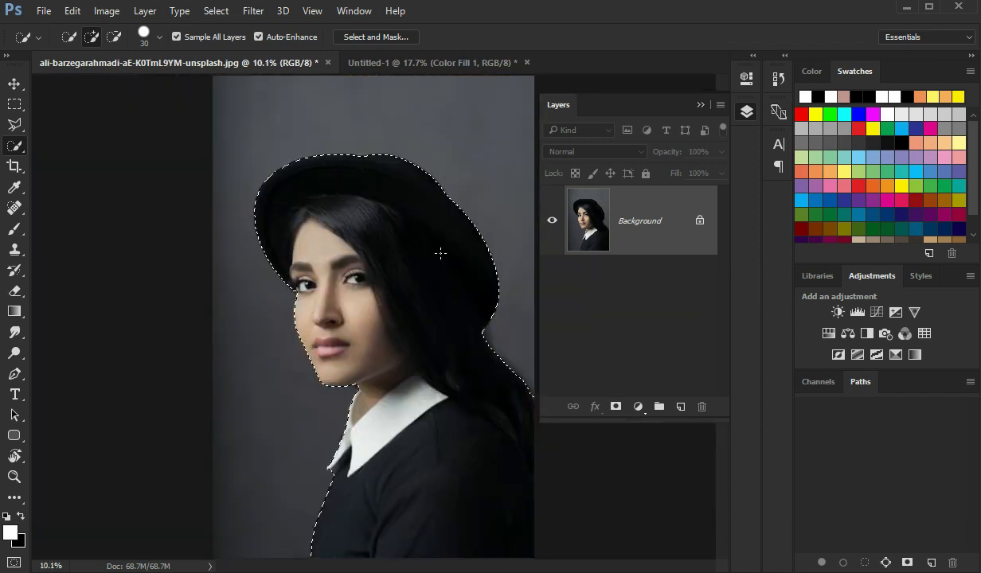
# Mask out the photo's background from the selection and convert the masked layer to a smart object
pyautogui.click(616, 407)
pyautogui.rightClick(675, 225)
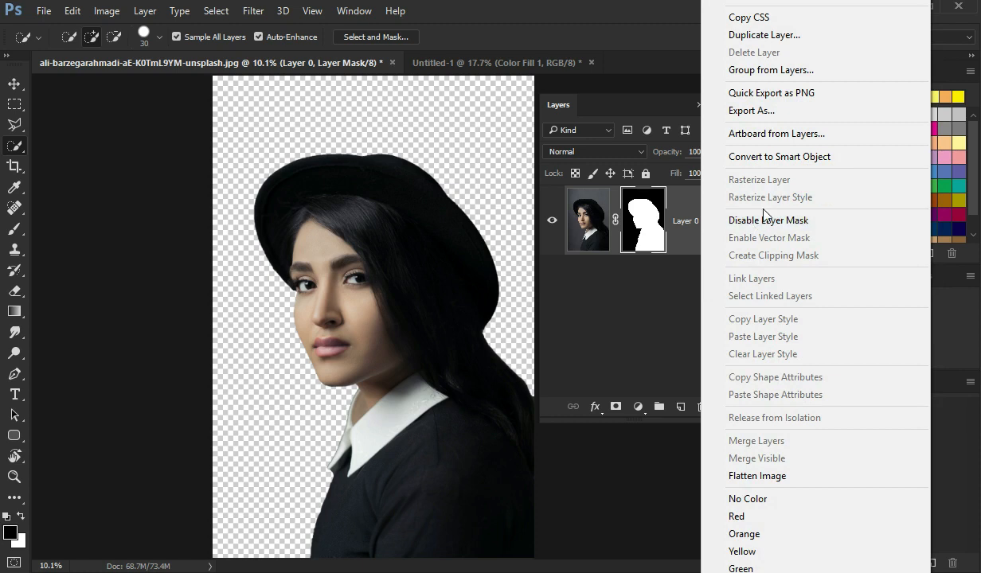
pyautogui.click(737, 156)
pyautogui.click(705, 105)
# Bring the cut-out portrait into the Untitled-1 document and scale it down towards the canvas size
pyautogui.press('v')
pyautogui.moveTo(444, 271); pyautogui.dragTo(438, 345)
pyautogui.moveTo(627, 100); pyautogui.dragTo(490, 278)
pyautogui.moveTo(350, 427); pyautogui.dragTo(386, 289)
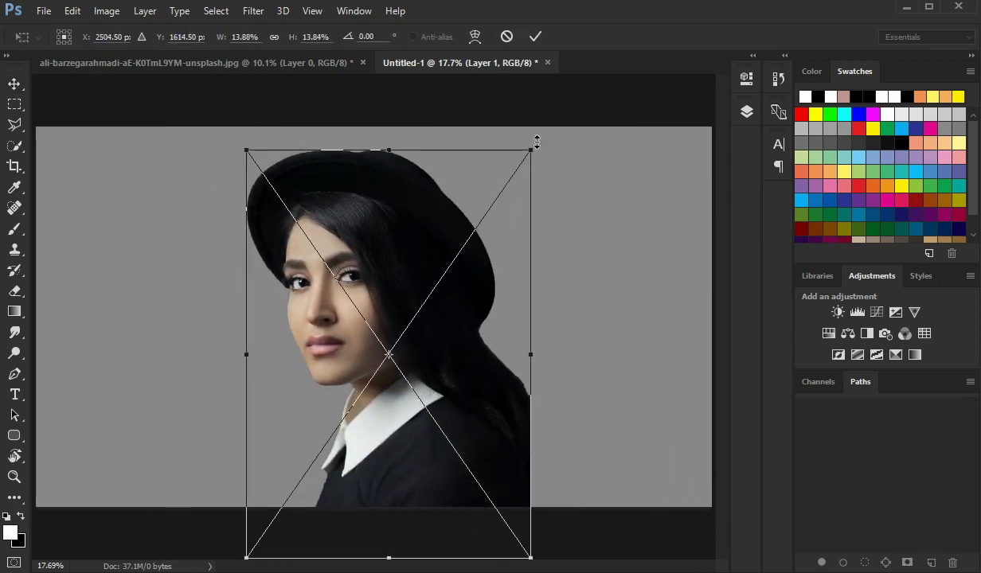
# Fit the portrait to the canvas height and position it slightly left of centre, with the body ending at the canvas's bottom edge
pyautogui.moveTo(537, 142); pyautogui.dragTo(529, 229)
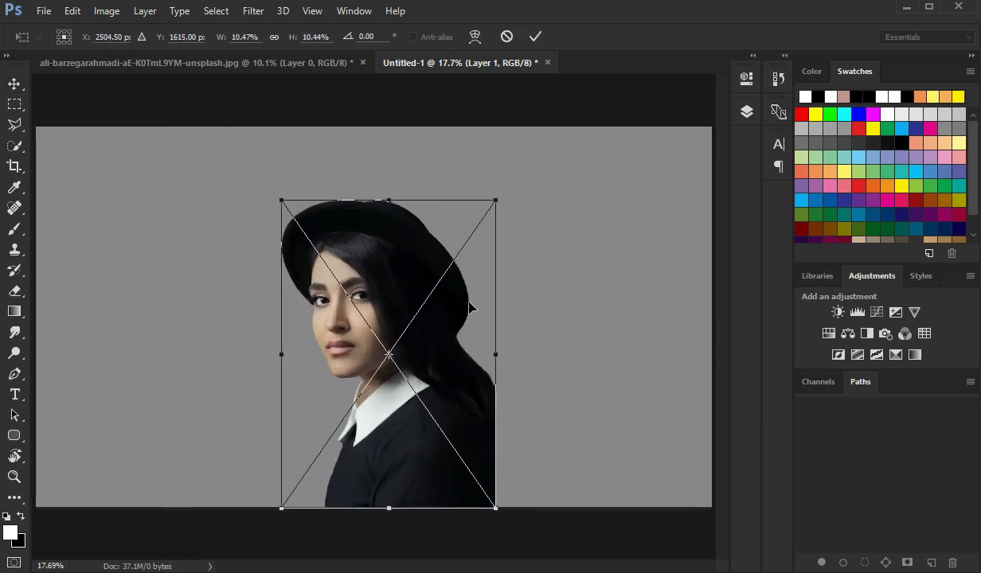
pyautogui.moveTo(454, 417); pyautogui.dragTo(451, 392)
pyautogui.moveTo(493, 483); pyautogui.dragTo(507, 506)
pyautogui.moveTo(479, 427); pyautogui.dragTo(420, 431)
pyautogui.press('Return')
pyautogui.click(496, 507)
pyautogui.moveTo(467, 409); pyautogui.dragTo(467, 403)
pyautogui.press('Return')
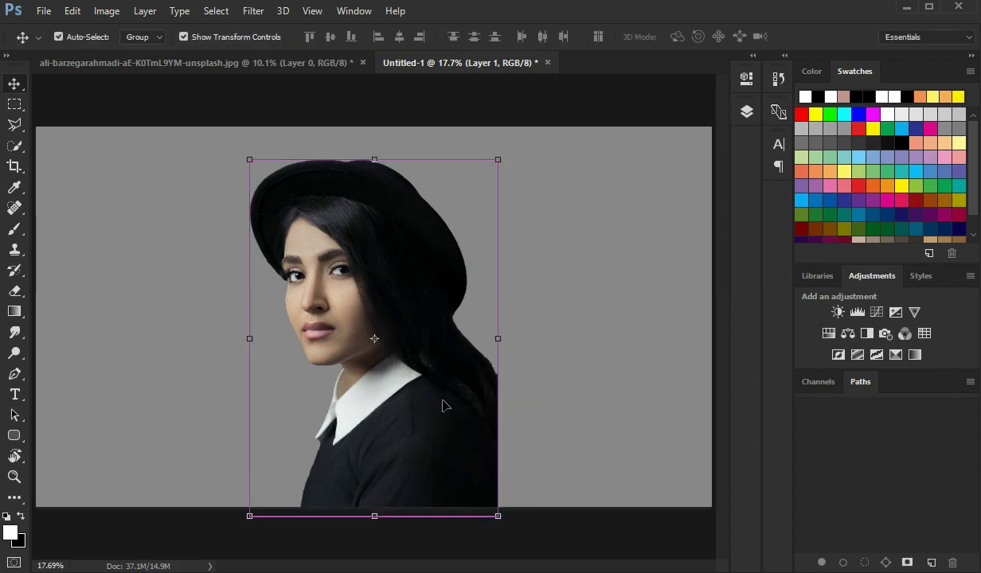
# Duplicate the portrait layer, Layer 1
pyautogui.click(561, 368)
pyautogui.click(747, 111)
pyautogui.click(632, 189)
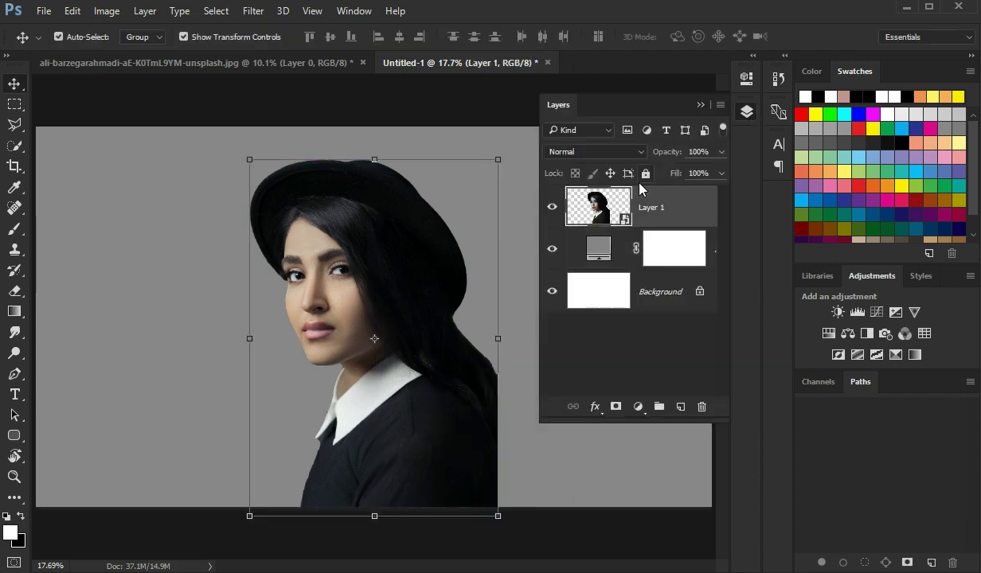
pyautogui.hotkey('ctrl', 'j')
pyautogui.click(701, 106)
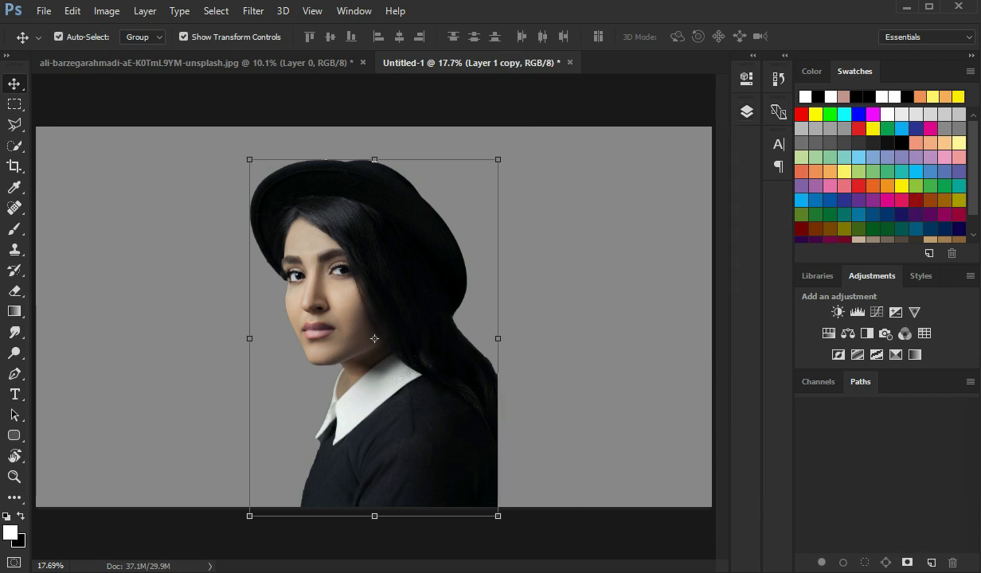
# Add a text layer reading TOPMODEL on the canvas
pyautogui.click(15, 395)
pyautogui.click(540, 440)
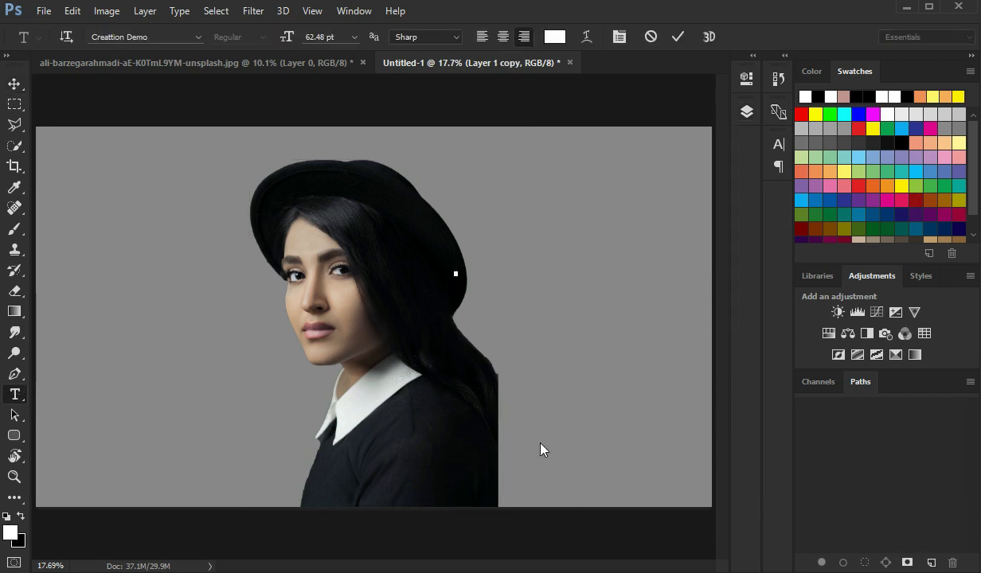
pyautogui.write('TOPMODEL')
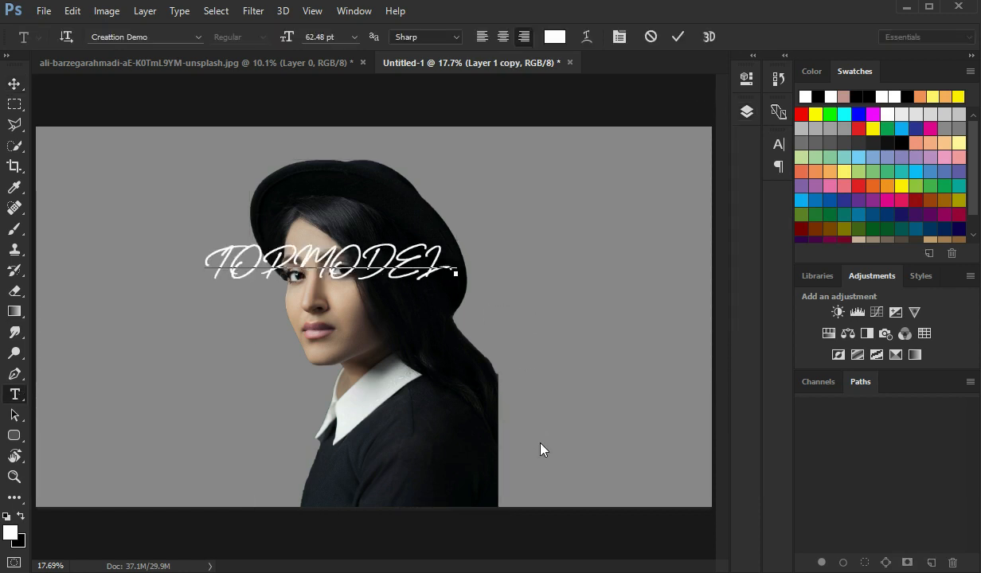
# Set the whole TOPMODEL text in Century Gothic Bold
pyautogui.hotkey('ctrl', 'a')
pyautogui.click(198, 37)
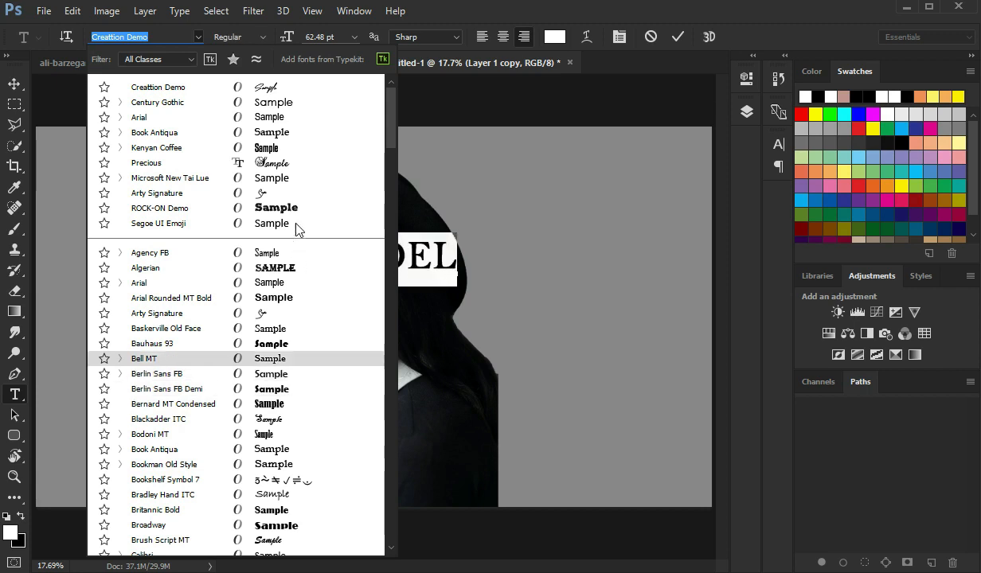
pyautogui.click(287, 107)
pyautogui.click(259, 36)
pyautogui.click(239, 76)
pyautogui.click(14, 83)
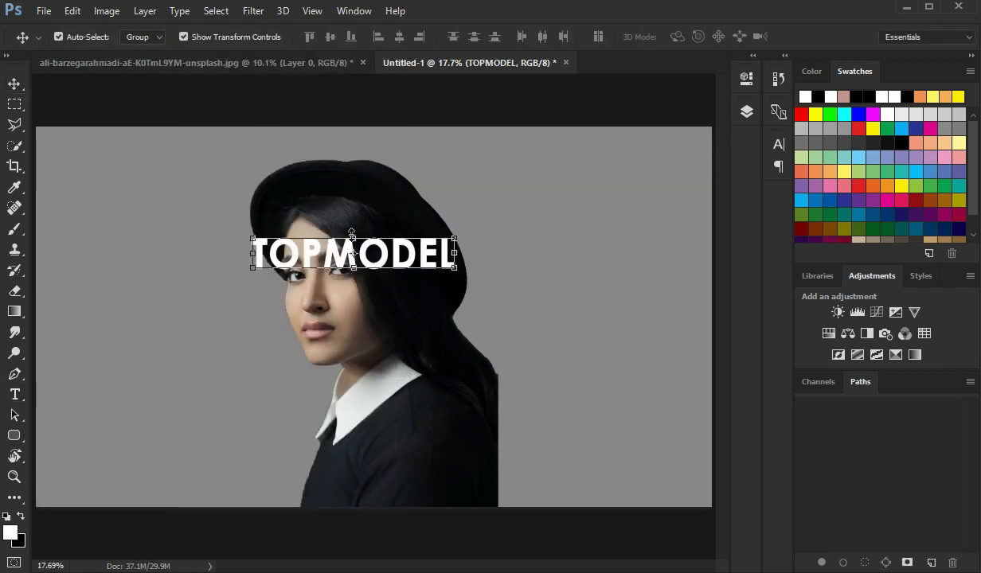
# Rotate the TOPMODEL text 90° clockwise, enlarge it to about the portrait's height and place it vertically along the far side of the face
pyautogui.hotkey('ctrl', 't')
pyautogui.moveTo(342, 211); pyautogui.dragTo(447, 308)
pyautogui.press('Return')
pyautogui.hotkey('ctrl', 't')
pyautogui.moveTo(448, 442)
pyautogui.mouseDown()
pyautogui.moveTo(457, 462)
pyautogui.moveTo(447, 468)
pyautogui.moveTo(467, 499)
pyautogui.moveTo(446, 462)
pyautogui.mouseUp()
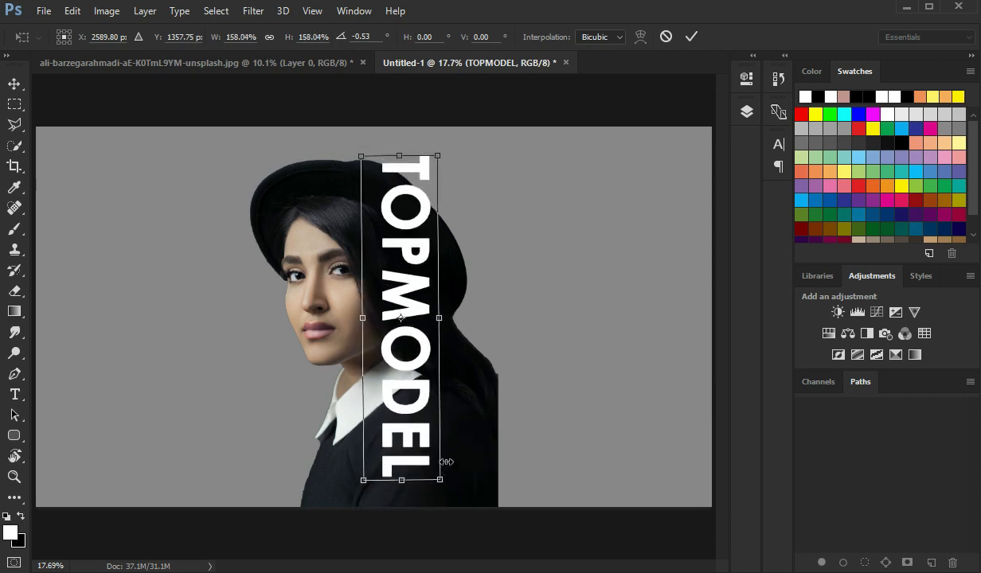
pyautogui.moveTo(424, 391); pyautogui.dragTo(382, 426)
pyautogui.press('Return')
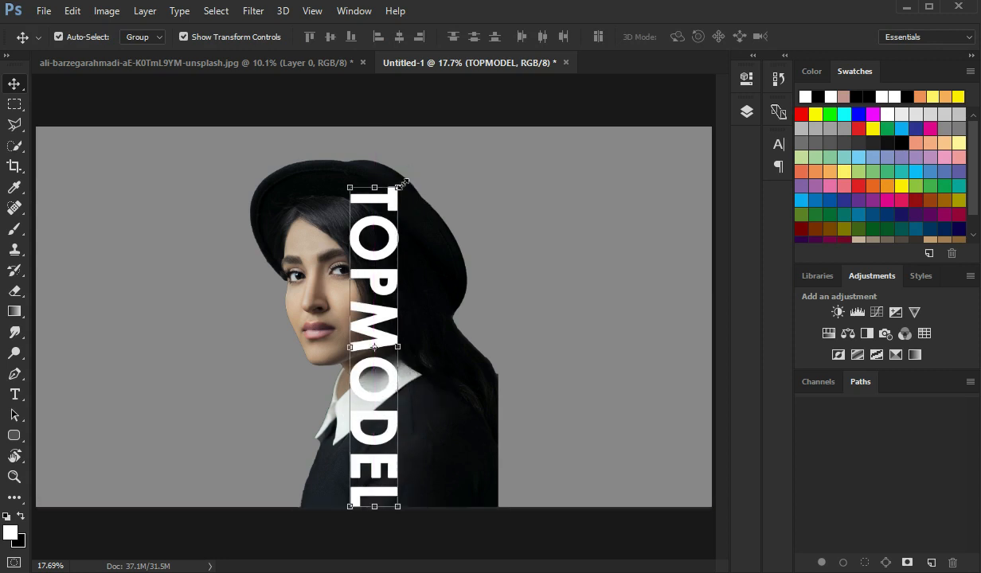
# Fine-tune the vertical text's size and placement so it runs from the hat to just above the canvas's bottom edge
pyautogui.hotkey('ctrl', 't')
pyautogui.moveTo(404, 187)
pyautogui.mouseDown()
pyautogui.moveTo(408, 163)
pyautogui.moveTo(408, 171)
pyautogui.mouseUp()
pyautogui.press('Return')
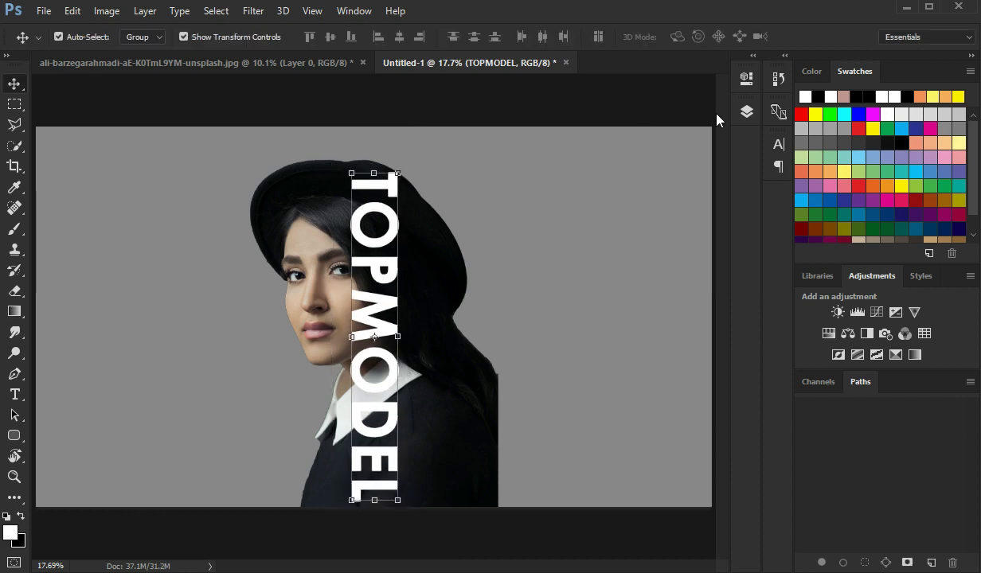
# With the TOPMODEL layer moved beneath Layer 1 copy and that copy hidden, add a layer mask to Layer 1
pyautogui.click(746, 112)
pyautogui.moveTo(683, 227); pyautogui.dragTo(647, 244)
pyautogui.click(551, 207)
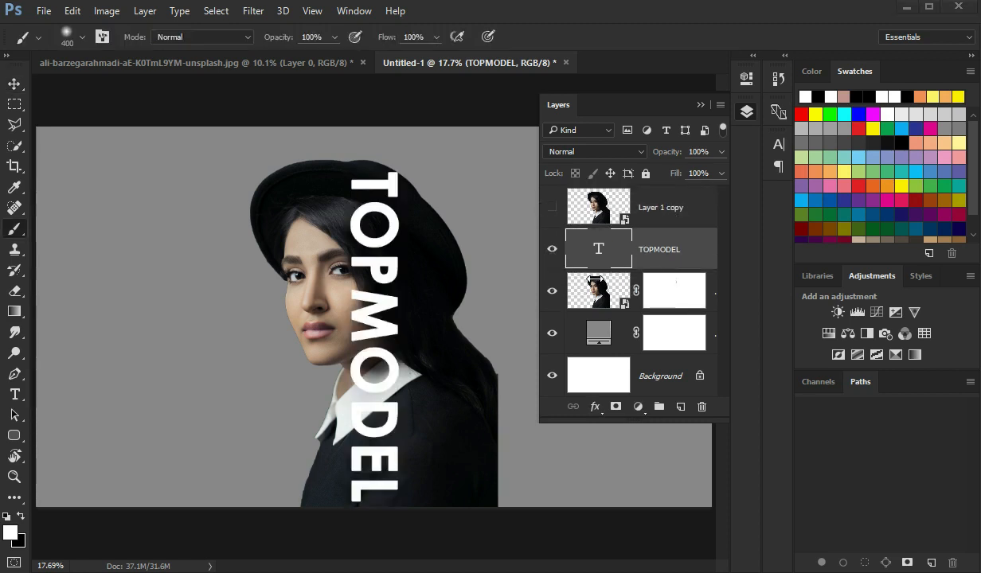
# Load the TOPMODEL letters as a selection and invert it
pyautogui.rightClick(615, 251)
pyautogui.click(654, 300)
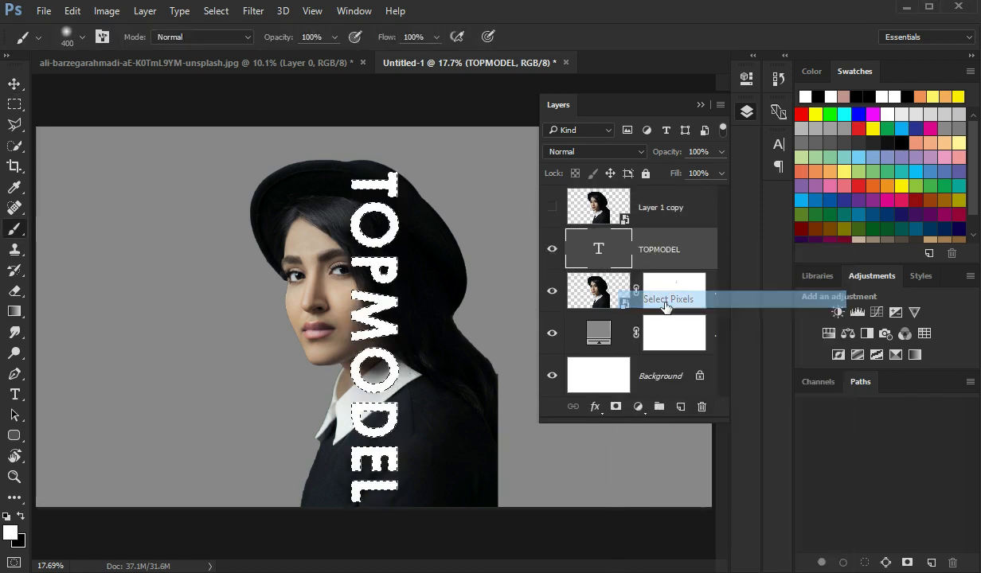
pyautogui.click(216, 10)
pyautogui.click(228, 73)
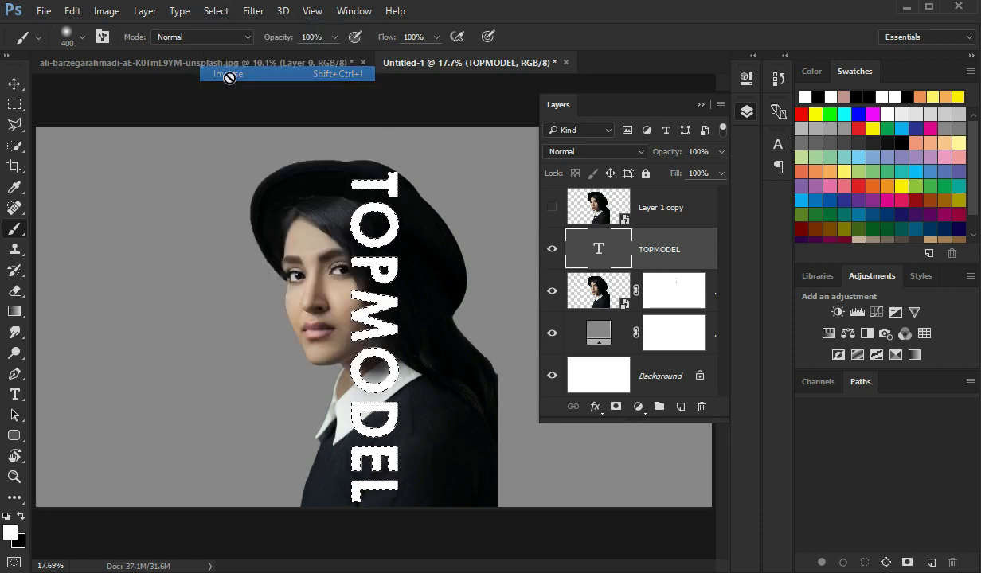
# Brush black on Layer 1's mask with a large brush over the hat and hair to the right of the text
pyautogui.click(676, 288)
pyautogui.rightClick(17, 228)
pyautogui.click(52, 229)
pyautogui.press(']')
pyautogui.press(']')
pyautogui.press(']')
pyautogui.press(']')
pyautogui.press(']')
pyautogui.press('[')
pyautogui.press('[')
pyautogui.press('[')
pyautogui.moveTo(443, 191)
pyautogui.mouseDown()
pyautogui.moveTo(432, 239)
pyautogui.moveTo(444, 341)
pyautogui.mouseUp()
# Switch to a hard 600 px brush and mask out the rest of the portrait to the right of the letters
pyautogui.rightClick(461, 342)
pyautogui.click(510, 482)
pyautogui.moveTo(474, 199)
pyautogui.mouseDown()
pyautogui.moveTo(487, 522)
pyautogui.moveTo(454, 236)
pyautogui.mouseUp()
pyautogui.moveTo(442, 315)
pyautogui.mouseDown()
pyautogui.moveTo(439, 149)
pyautogui.moveTo(434, 533)
pyautogui.mouseUp()
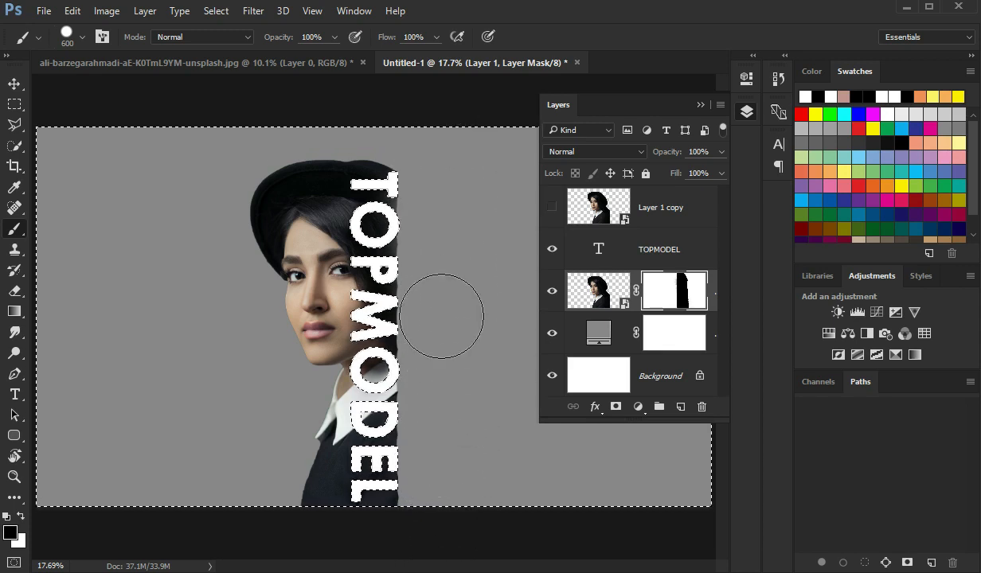
# Mask out the portrait inside the first O, the P and around the M with a 100 px brush, and start on the second O
pyautogui.scroll(3, 382, 231)
pyautogui.moveTo(393, 157); pyautogui.dragTo(376, 160)
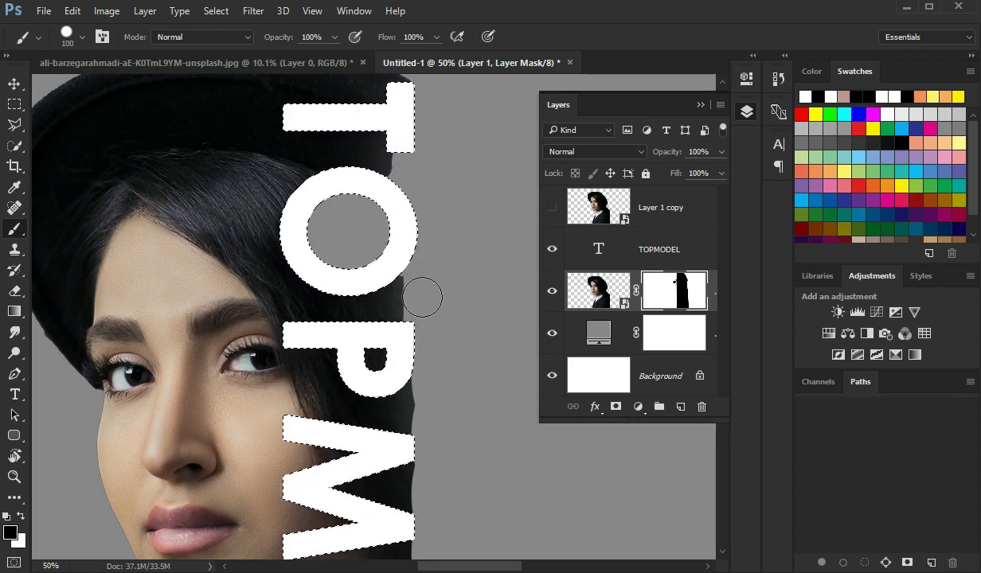
pyautogui.moveTo(409, 374); pyautogui.dragTo(438, 110)
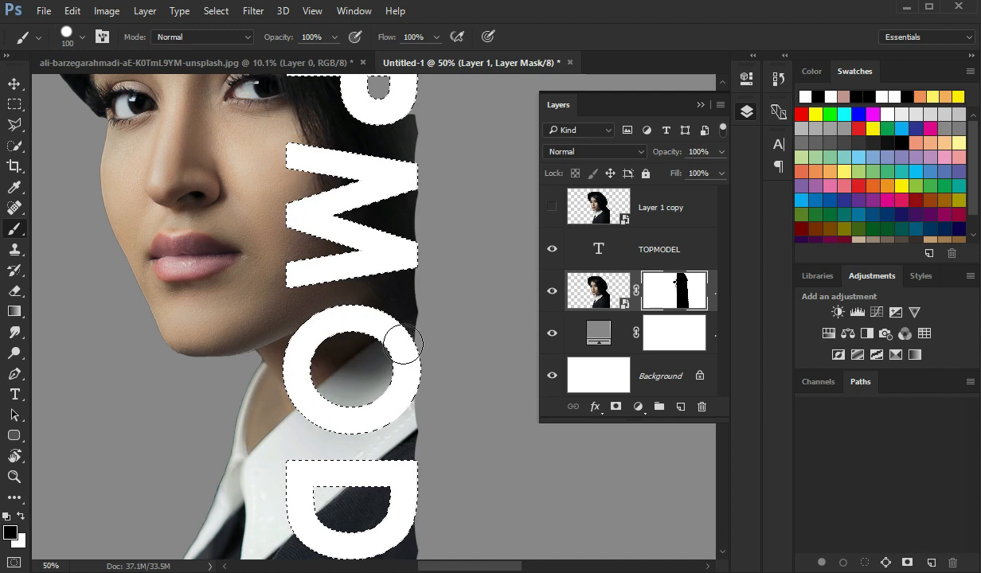
pyautogui.moveTo(403, 348); pyautogui.dragTo(429, 410)
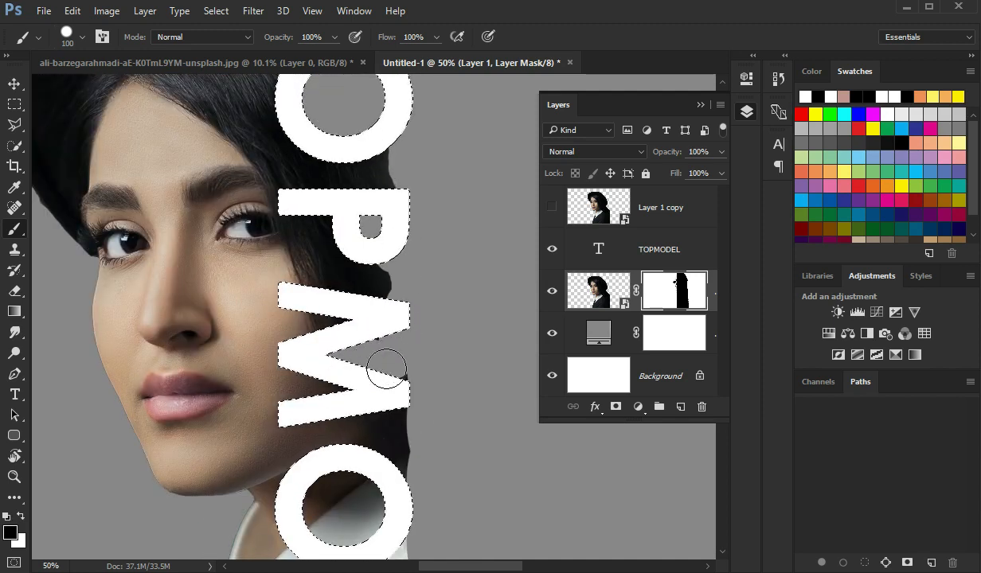
pyautogui.moveTo(450, 341); pyautogui.dragTo(430, 238)
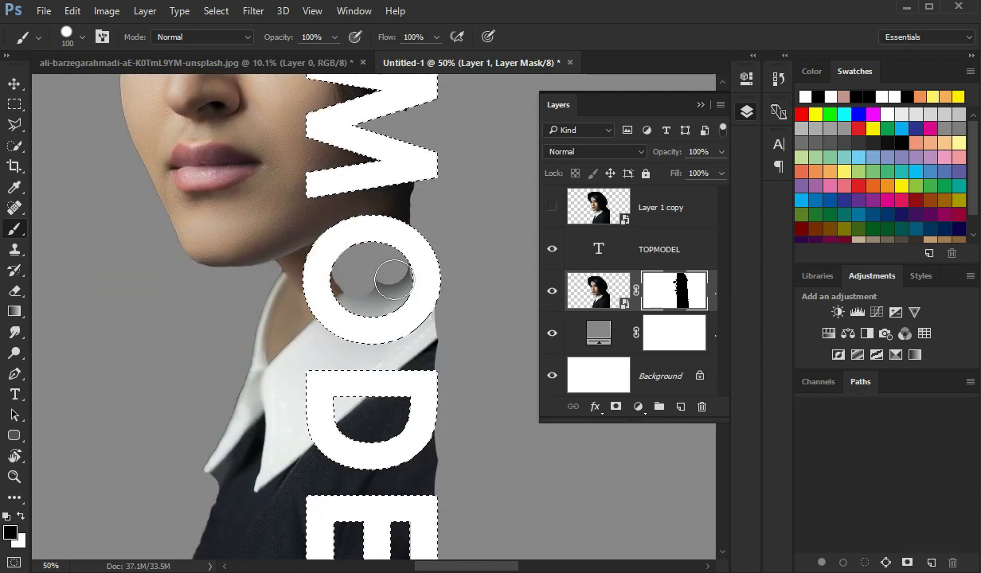
# Mask out the portrait inside the second O, D and E and around the L, down to the canvas edge
pyautogui.moveTo(406, 333); pyautogui.dragTo(414, 219)
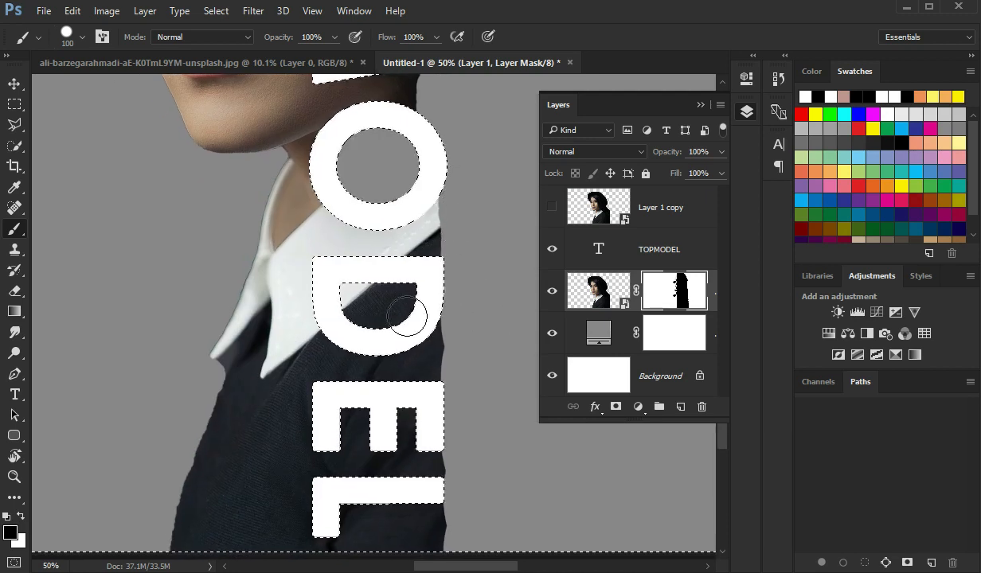
pyautogui.moveTo(417, 405); pyautogui.dragTo(449, 164)
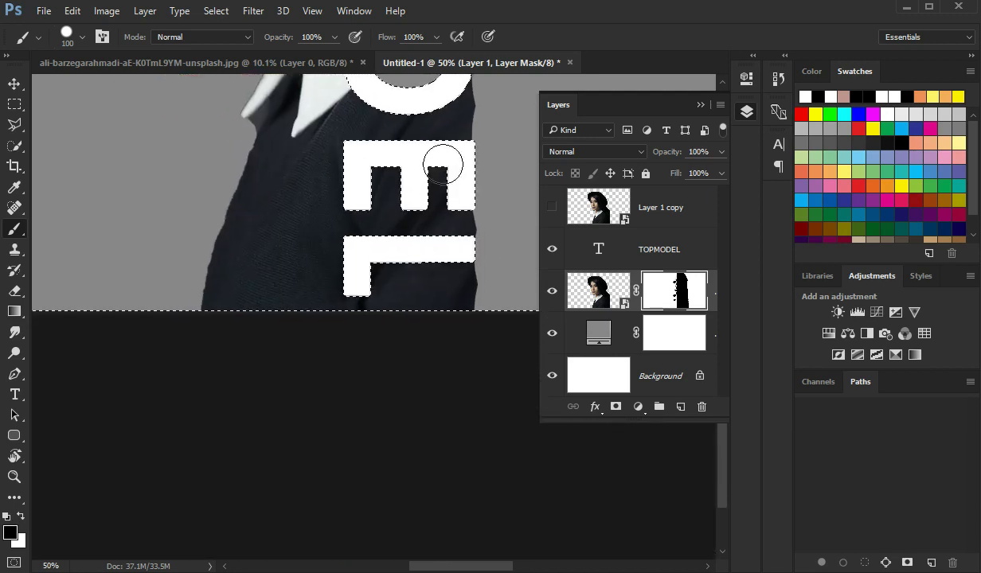
pyautogui.moveTo(440, 234)
pyautogui.mouseDown()
pyautogui.moveTo(470, 229)
pyautogui.moveTo(476, 196)
pyautogui.mouseUp()
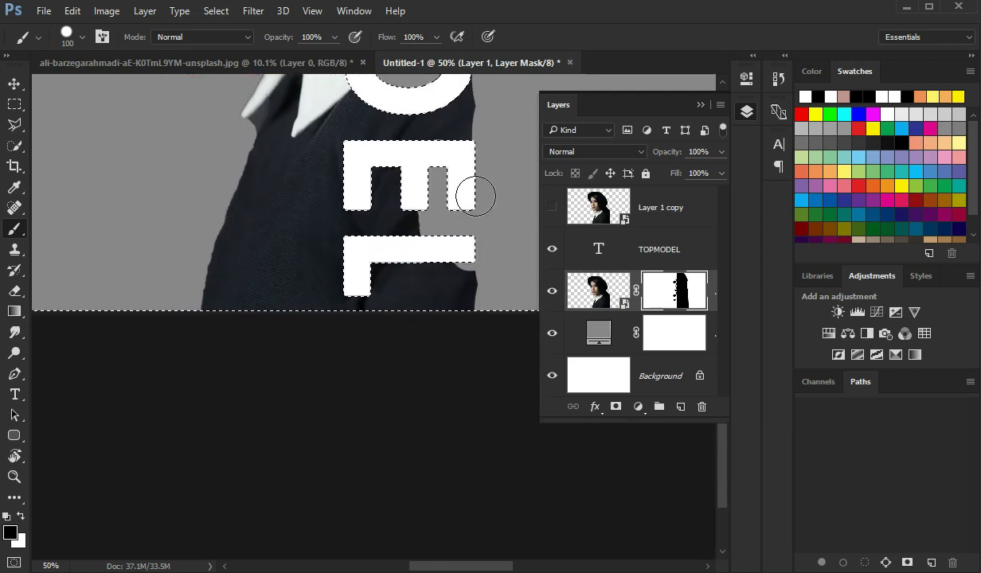
pyautogui.moveTo(397, 173)
pyautogui.mouseDown()
pyautogui.moveTo(388, 221)
pyautogui.moveTo(408, 204)
pyautogui.moveTo(412, 244)
pyautogui.moveTo(382, 250)
pyautogui.moveTo(378, 301)
pyautogui.moveTo(414, 258)
pyautogui.moveTo(473, 273)
pyautogui.moveTo(416, 327)
pyautogui.moveTo(460, 321)
pyautogui.moveTo(446, 296)
pyautogui.moveTo(453, 308)
pyautogui.moveTo(521, 291)
pyautogui.mouseUp()
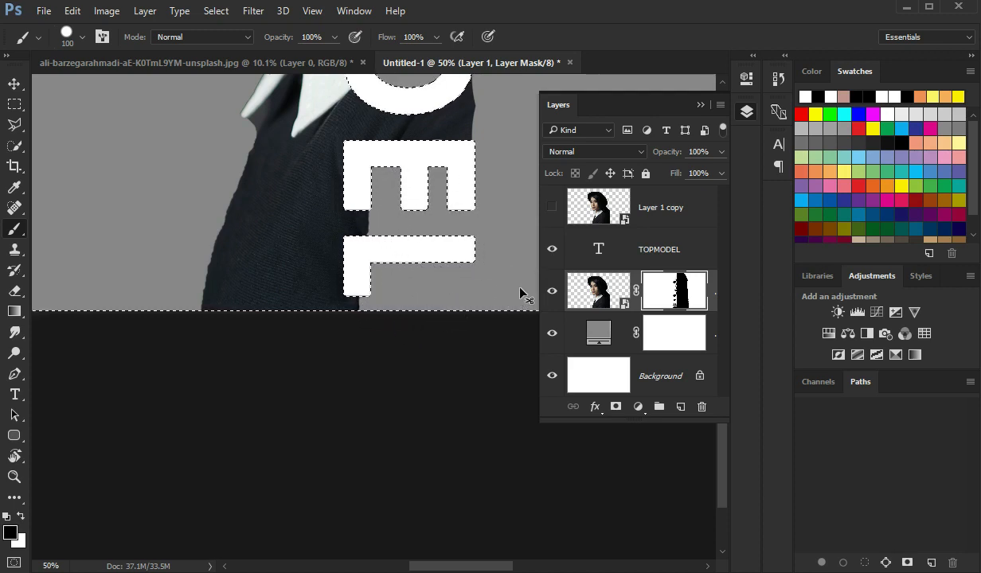
# Try masking the hat area between the T and the first O with the 100 px brush
pyautogui.hotkey('ctrl', '0')
pyautogui.hotkey('ctrl', '+')
pyautogui.hotkey('ctrl', '+')
pyautogui.hotkey('ctrl', '+')
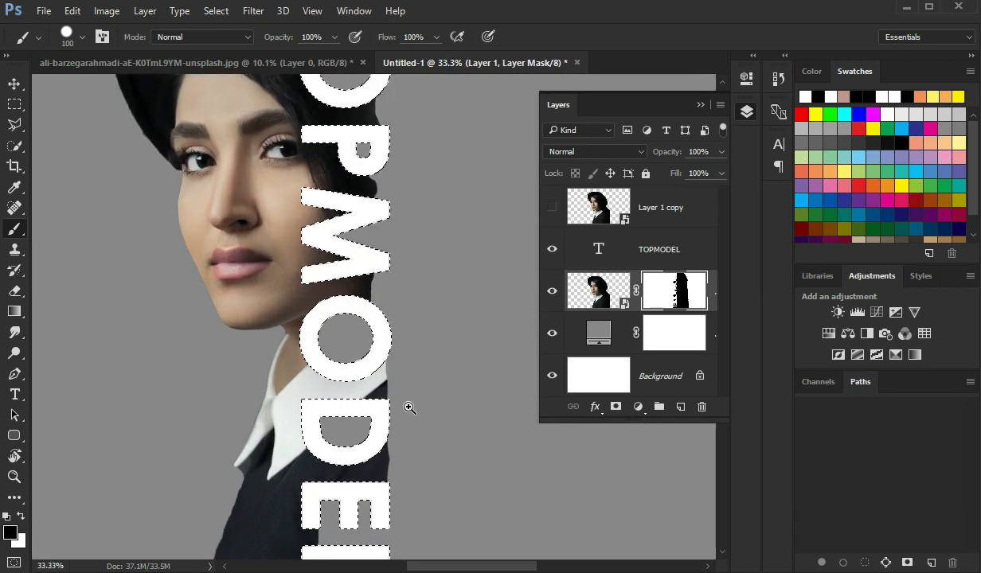
pyautogui.scroll(5, 437, 365)
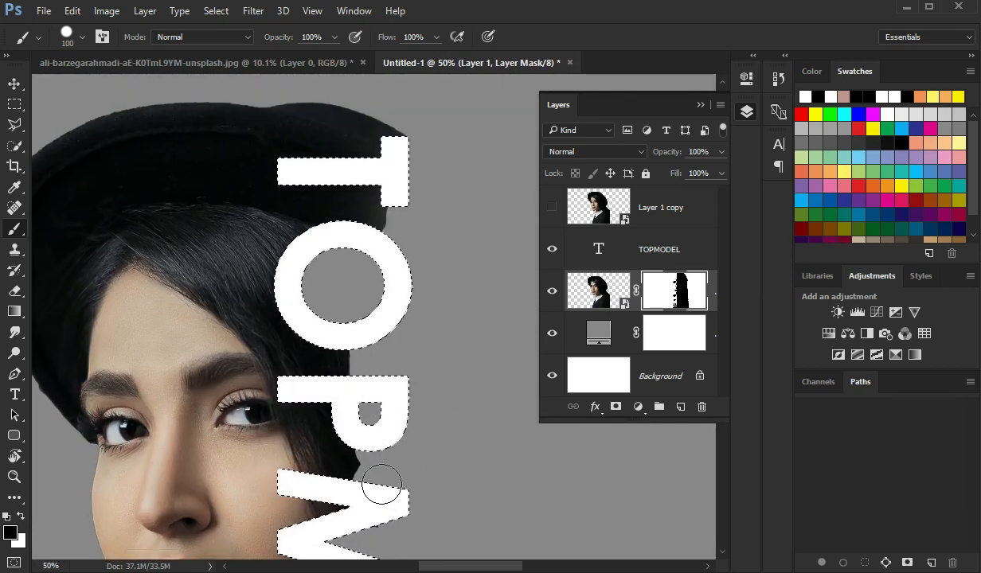
pyautogui.scroll(-1, 374, 430)
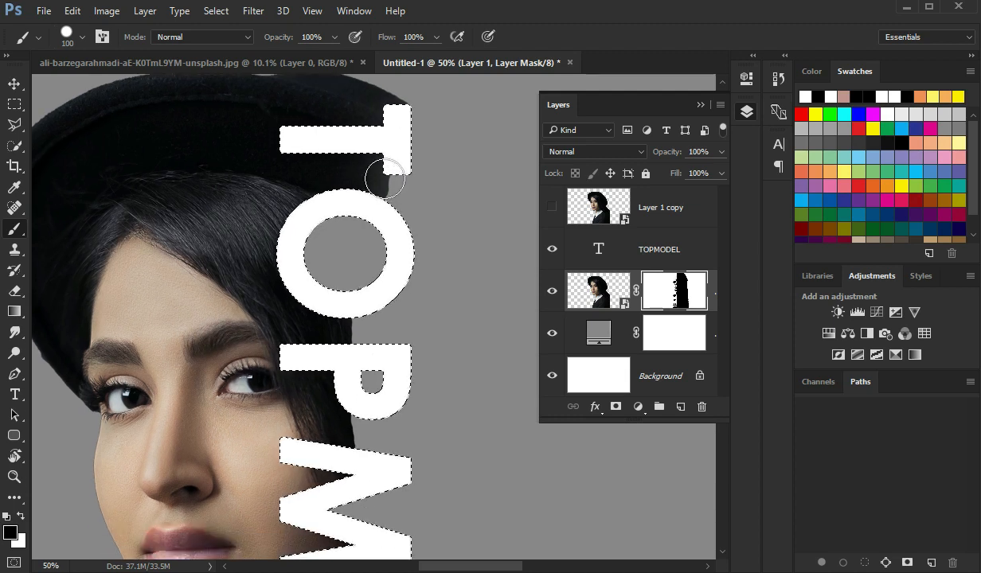
pyautogui.moveTo(390, 184)
pyautogui.mouseDown()
pyautogui.moveTo(368, 169)
pyautogui.moveTo(337, 165)
pyautogui.moveTo(335, 150)
pyautogui.moveTo(296, 169)
pyautogui.moveTo(370, 215)
pyautogui.mouseUp()
pyautogui.hotkey('ctrl', 'z')
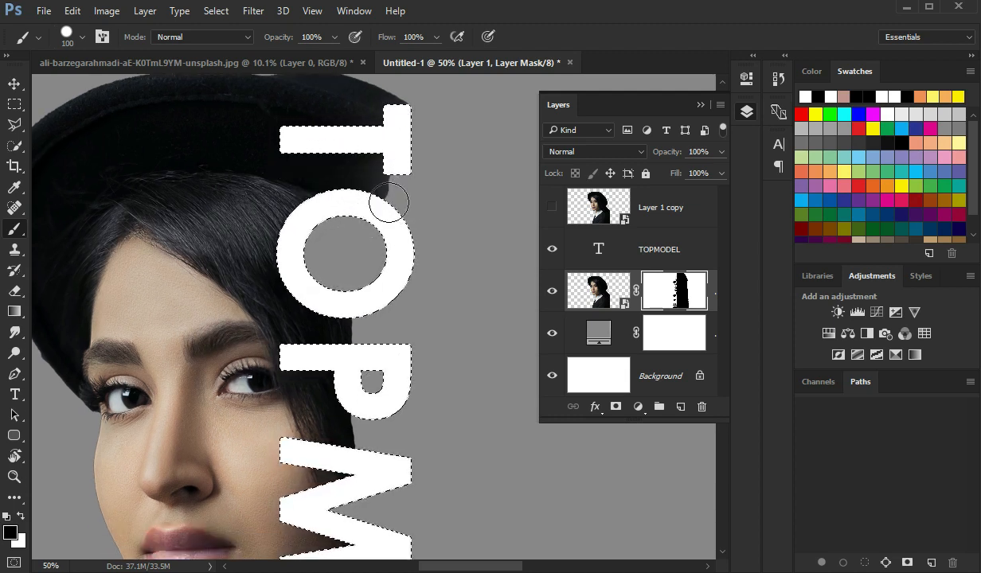
# Deselect the letter selection and make the TOPMODEL text layer active
pyautogui.hotkey('ctrl', '0')
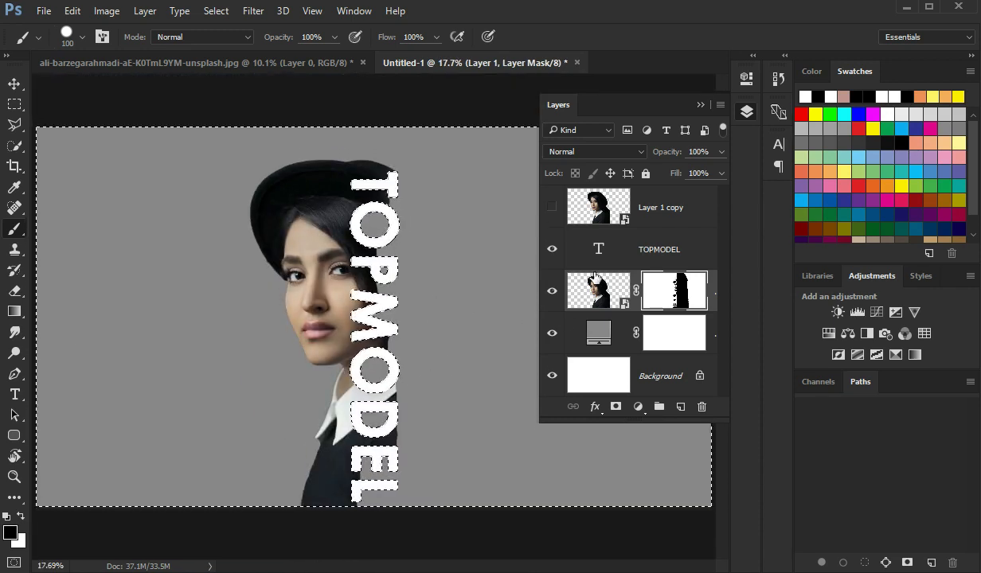
pyautogui.hotkey('ctrl', 'd')
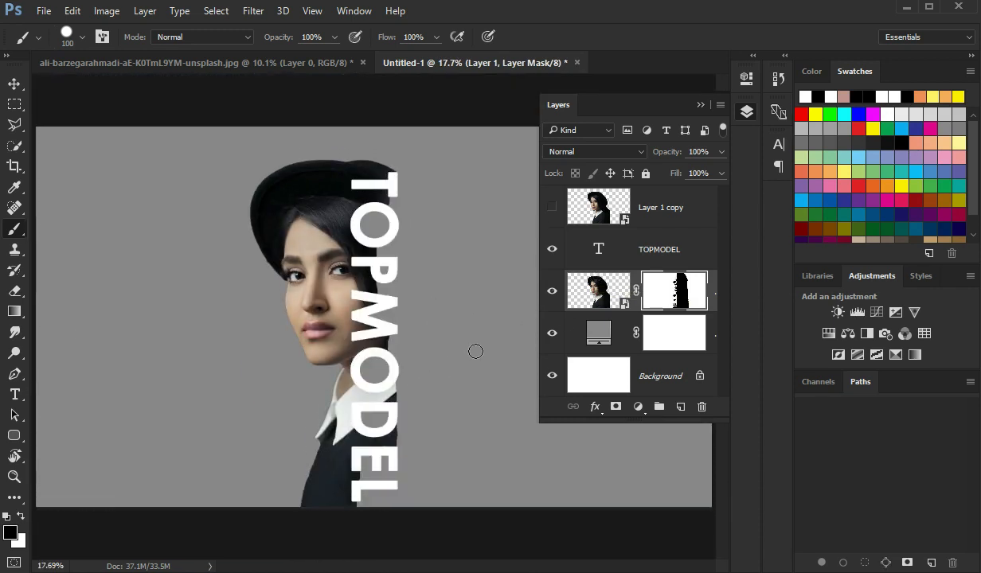
pyautogui.click(605, 260)
pyautogui.click(553, 208)
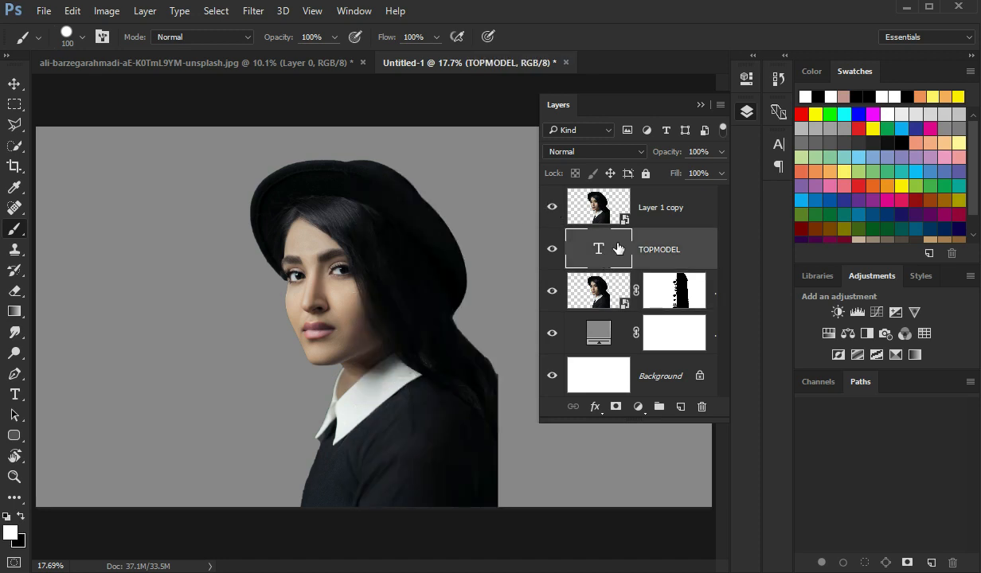
pyautogui.keyDown('alt'); pyautogui.click(656, 227); pyautogui.keyUp('alt')
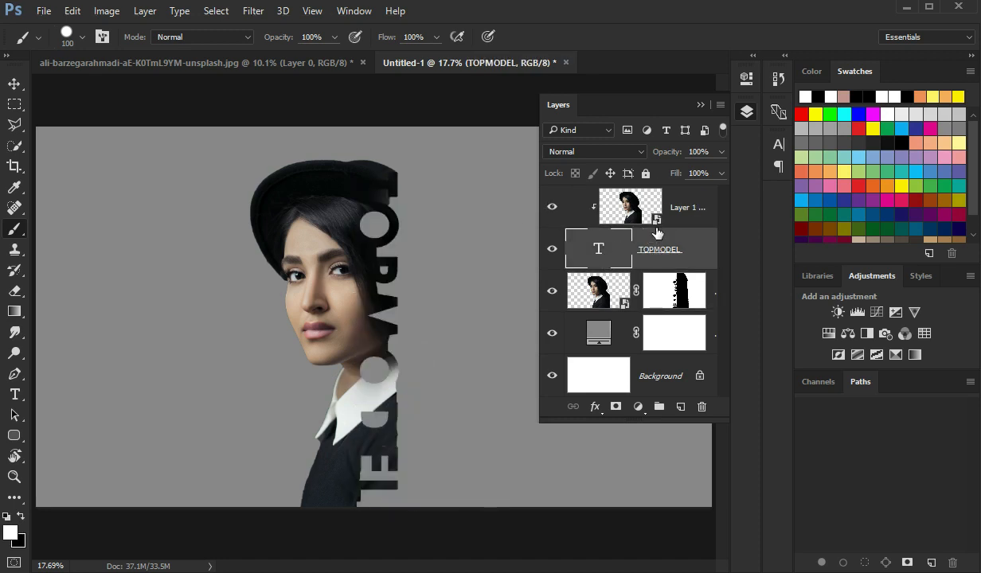
pyautogui.keyDown('alt'); pyautogui.click(657, 226); pyautogui.keyUp('alt')
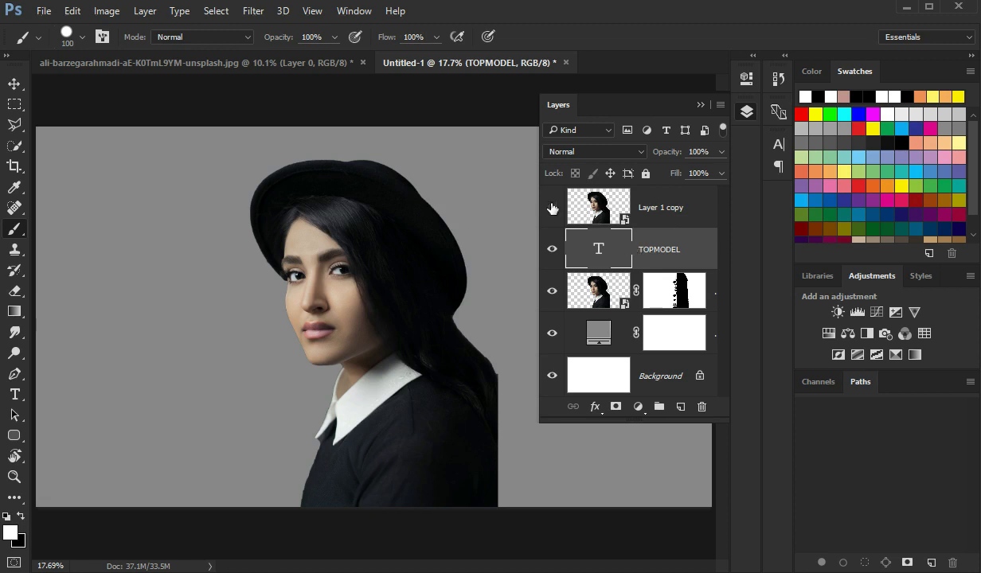
pyautogui.click(552, 208)
# Nudge the TOPMODEL title down about 0.03 in and fine-tune it with Free Transform
pyautogui.click(15, 86)
pyautogui.moveTo(384, 274)
pyautogui.mouseDown()
pyautogui.moveTo(394, 276)
pyautogui.moveTo(383, 276)
pyautogui.mouseUp()
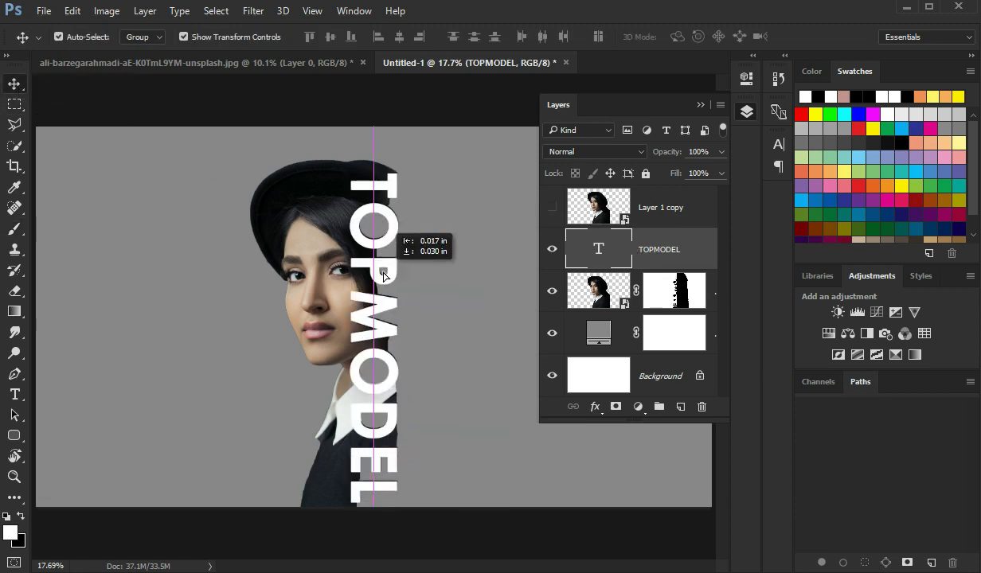
pyautogui.hotkey('ctrl', 't')
pyautogui.moveTo(401, 504)
pyautogui.mouseDown()
pyautogui.moveTo(416, 510)
pyautogui.moveTo(407, 505)
pyautogui.mouseUp()
pyautogui.press('Return')
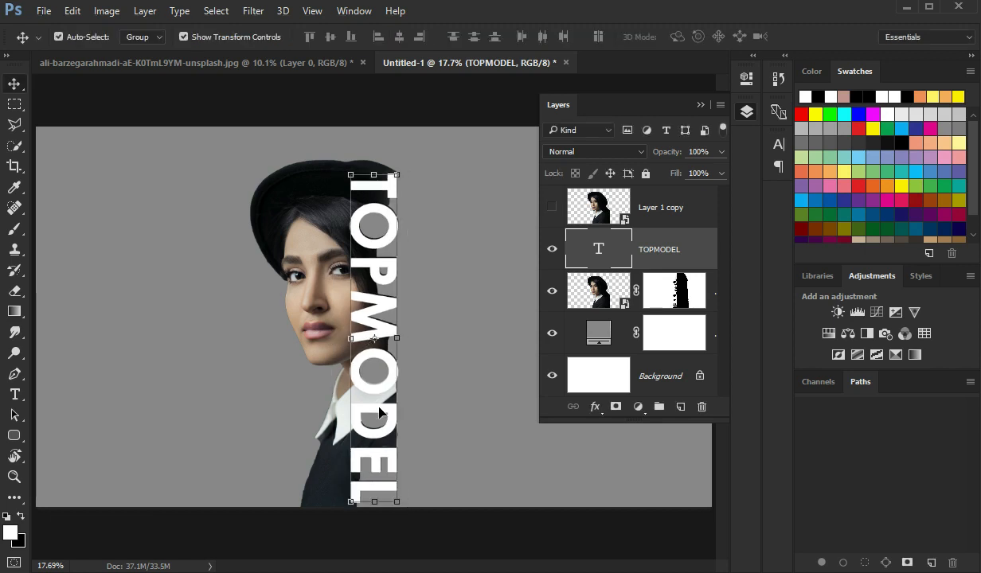
# Show Layer 1 copy and clip it to the TOPMODEL text layer
pyautogui.click(551, 207)
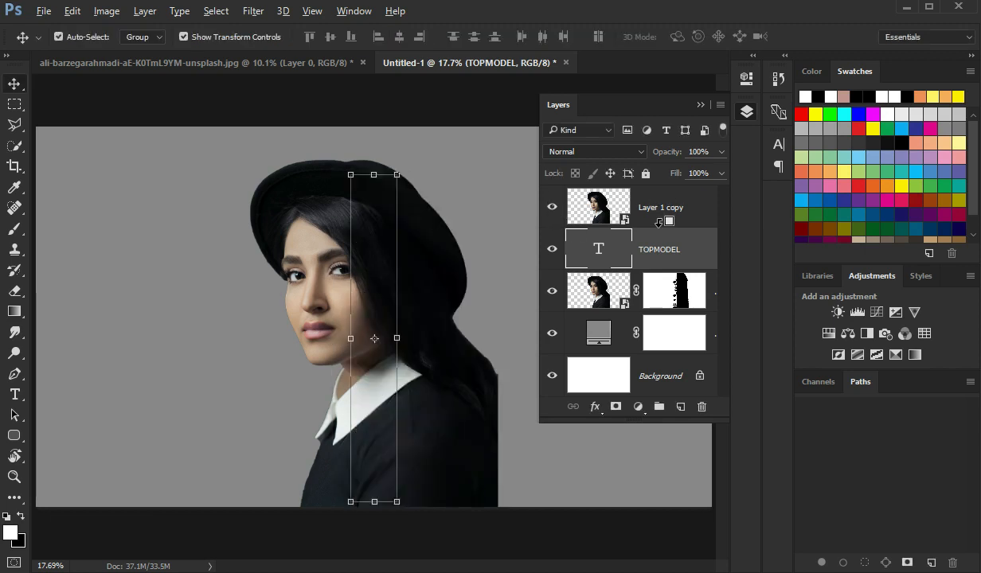
pyautogui.keyDown('alt'); pyautogui.click(659, 223); pyautogui.keyUp('alt')
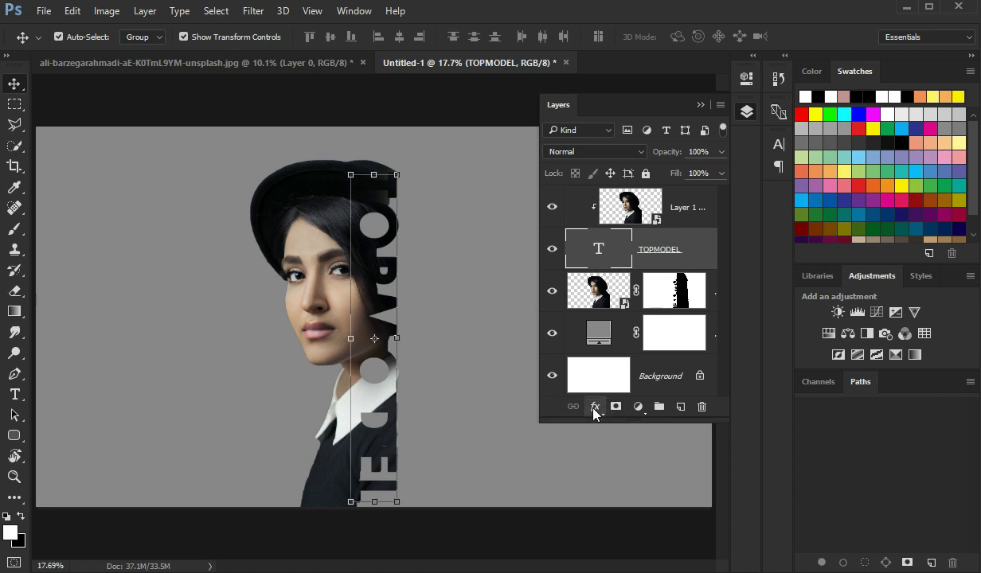
pyautogui.click(594, 408)
pyautogui.click(642, 572)
pyautogui.moveTo(569, 58); pyautogui.dragTo(824, 55)
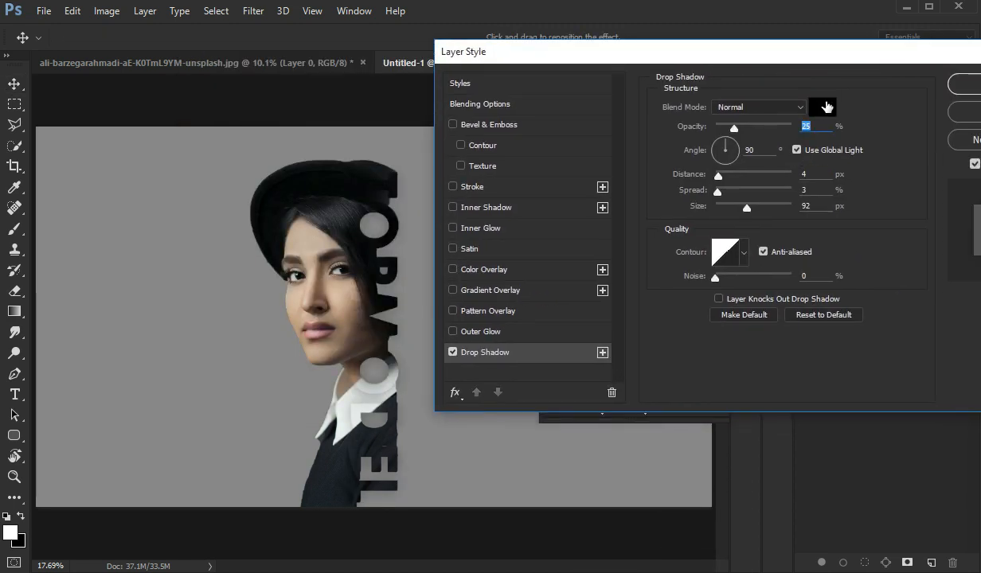
pyautogui.click(826, 106)
pyautogui.click(548, 326)
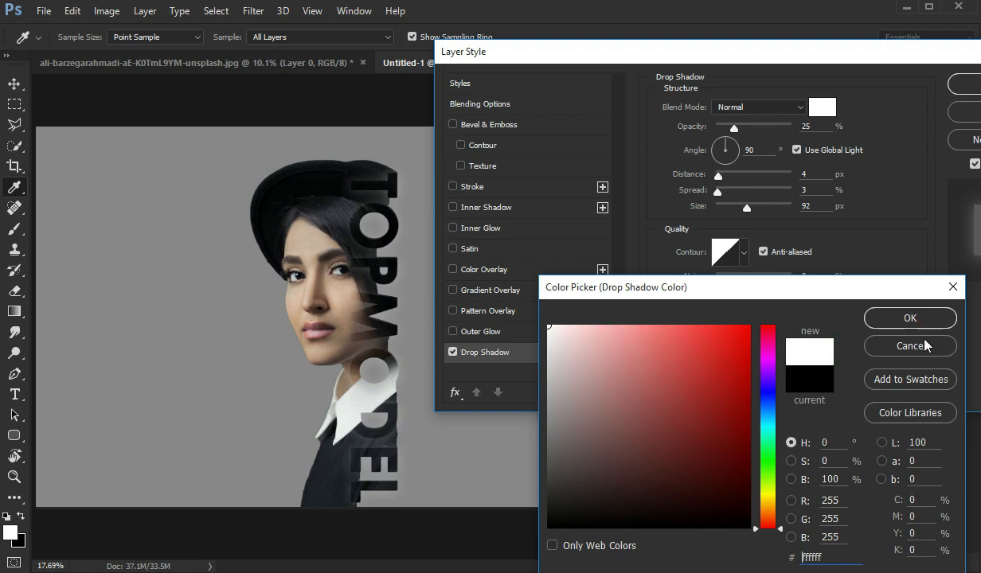
pyautogui.click(882, 312)
pyautogui.click(453, 352)
pyautogui.click(453, 186)
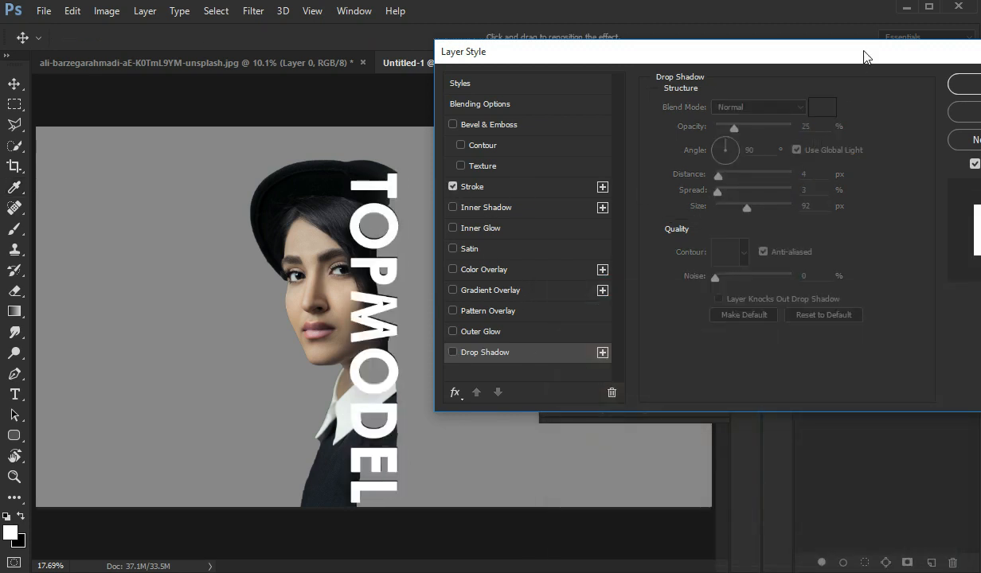
pyautogui.moveTo(797, 53); pyautogui.dragTo(674, 34)
pyautogui.click(937, 68)
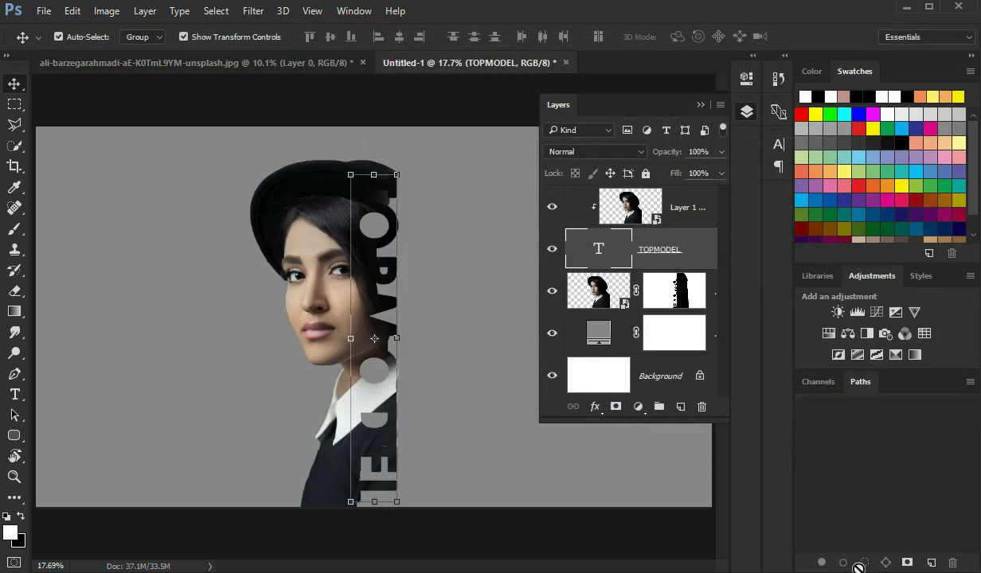
# Add a white Stroke effect to the TOPMODEL text, positioned Outside with a size of 1 px
pyautogui.click(595, 407)
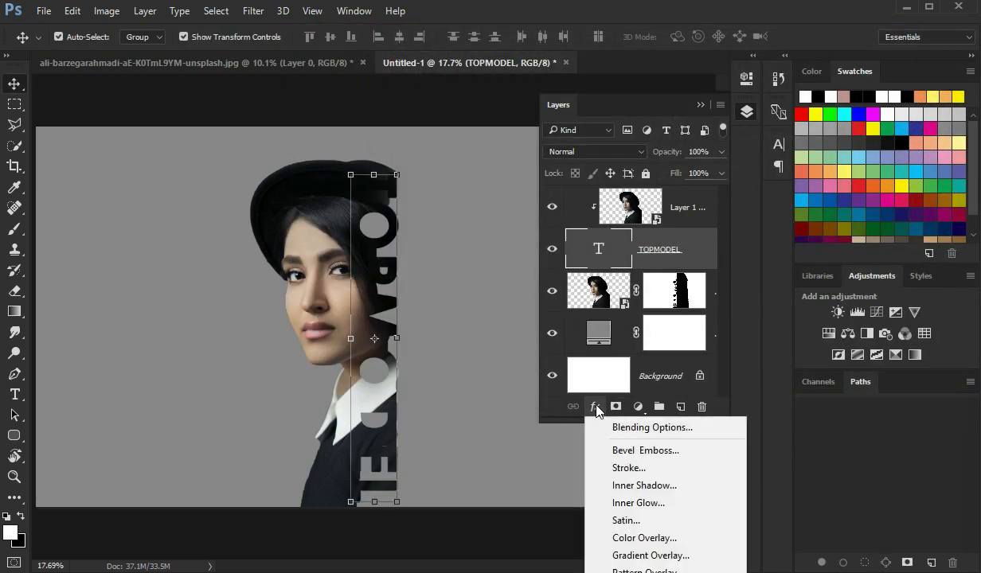
pyautogui.click(638, 467)
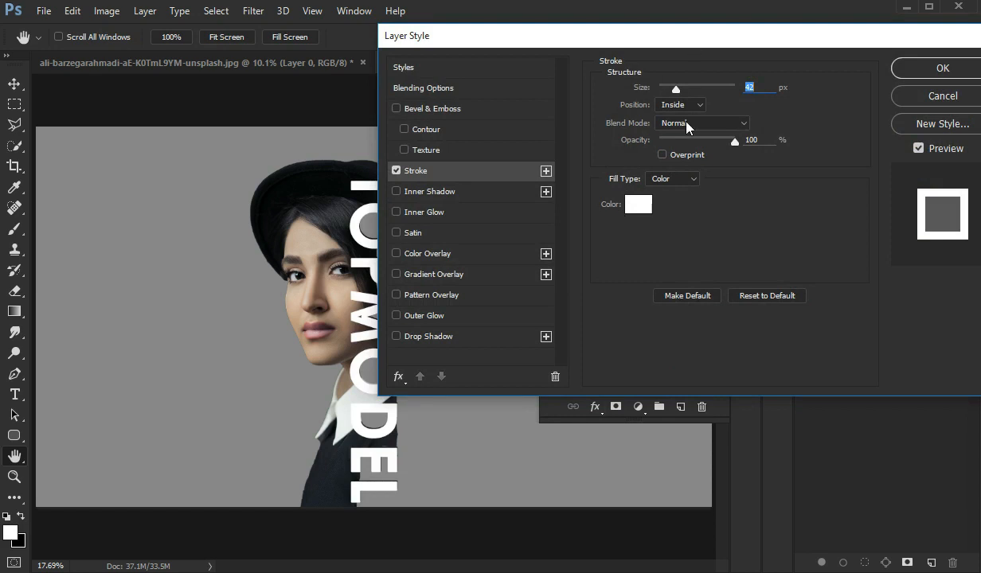
pyautogui.click(686, 102)
pyautogui.click(685, 120)
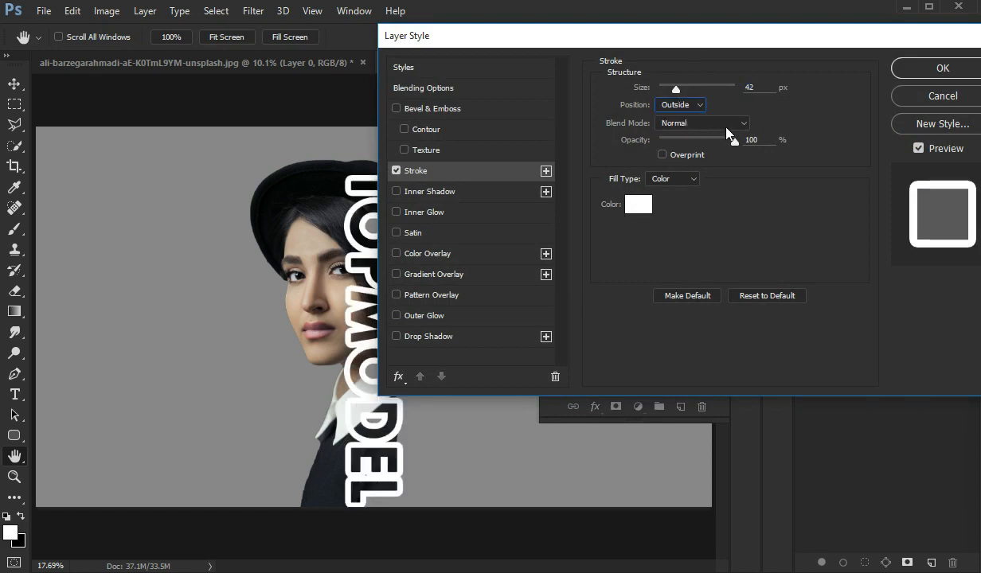
pyautogui.moveTo(677, 88); pyautogui.dragTo(659, 89)
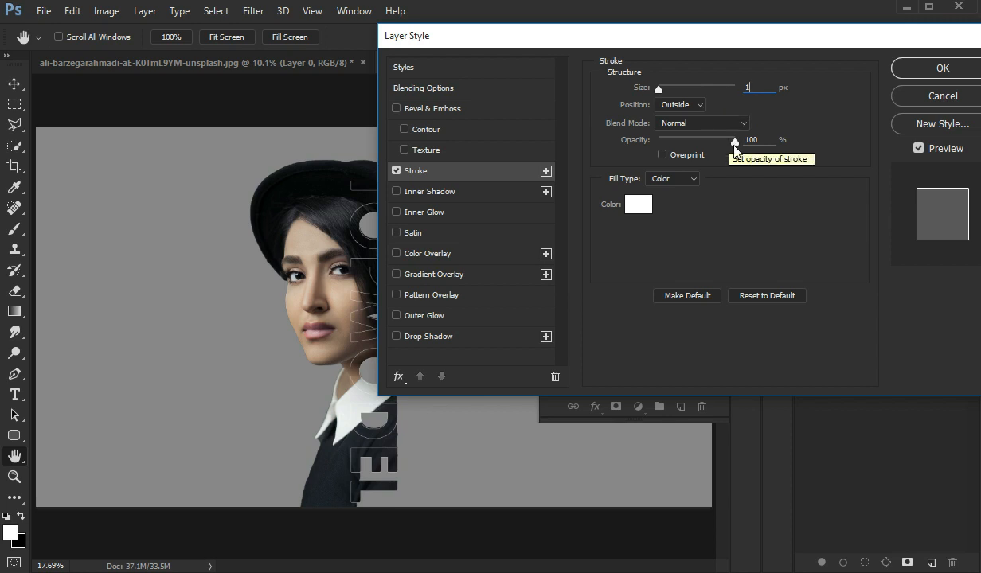
# Try the Overprint option, a different opacity and the Gradient and Pattern fill types on the stroke
pyautogui.click(673, 178)
pyautogui.click(673, 178)
pyautogui.moveTo(730, 47); pyautogui.dragTo(764, 127)
pyautogui.click(580, 243)
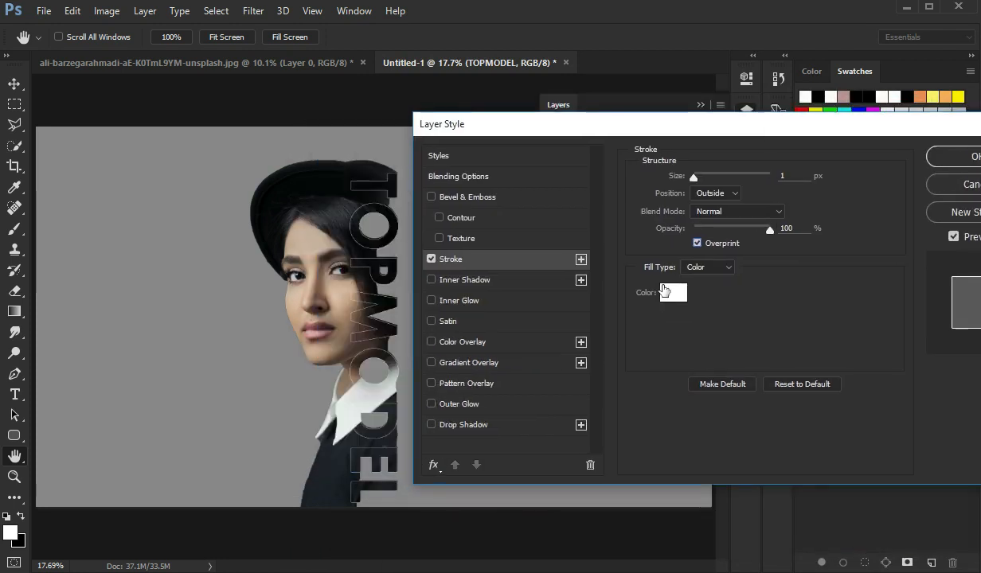
pyautogui.moveTo(770, 230); pyautogui.dragTo(678, 239)
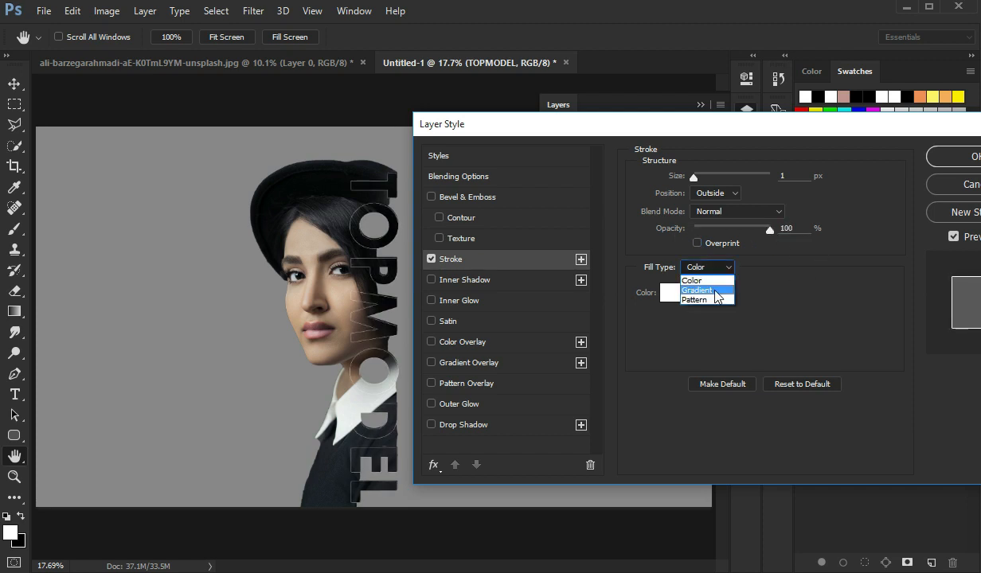
pyautogui.click(716, 291)
pyautogui.click(721, 267)
pyautogui.click(697, 301)
pyautogui.click(721, 267)
pyautogui.click(725, 270)
pyautogui.click(720, 267)
pyautogui.click(701, 281)
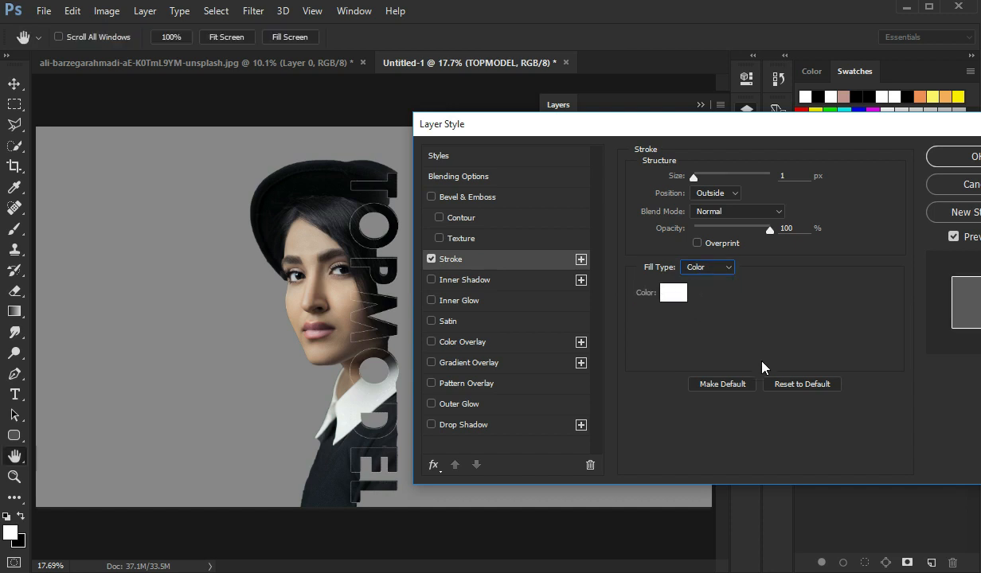
# Add a Drop Shadow to the TOPMODEL text with Overlay blend mode and 0% opacity, and apply the layer style
pyautogui.click(470, 426)
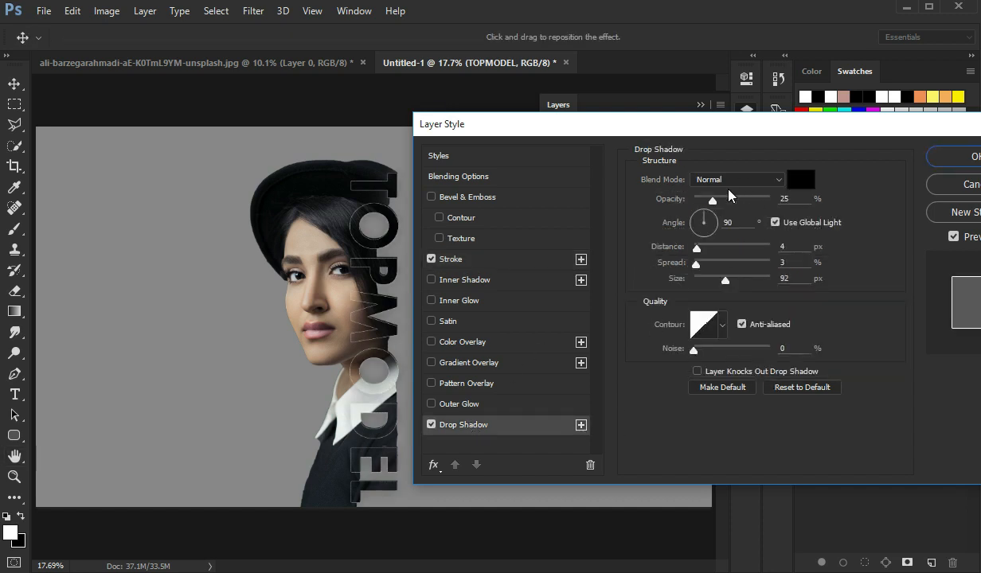
pyautogui.moveTo(713, 200); pyautogui.dragTo(693, 202)
pyautogui.click(721, 180)
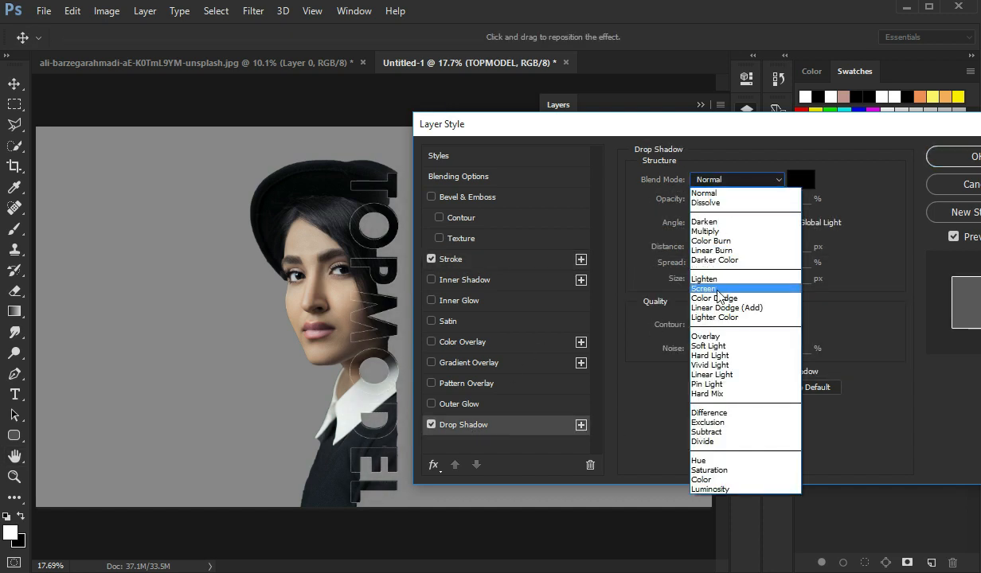
pyautogui.click(709, 337)
pyautogui.moveTo(856, 126); pyautogui.dragTo(722, 97)
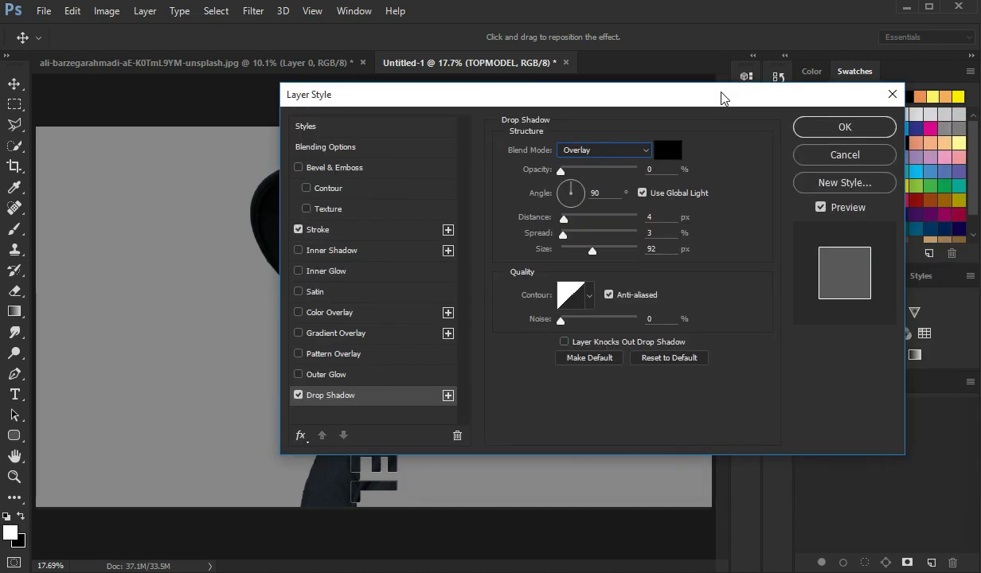
pyautogui.click(858, 130)
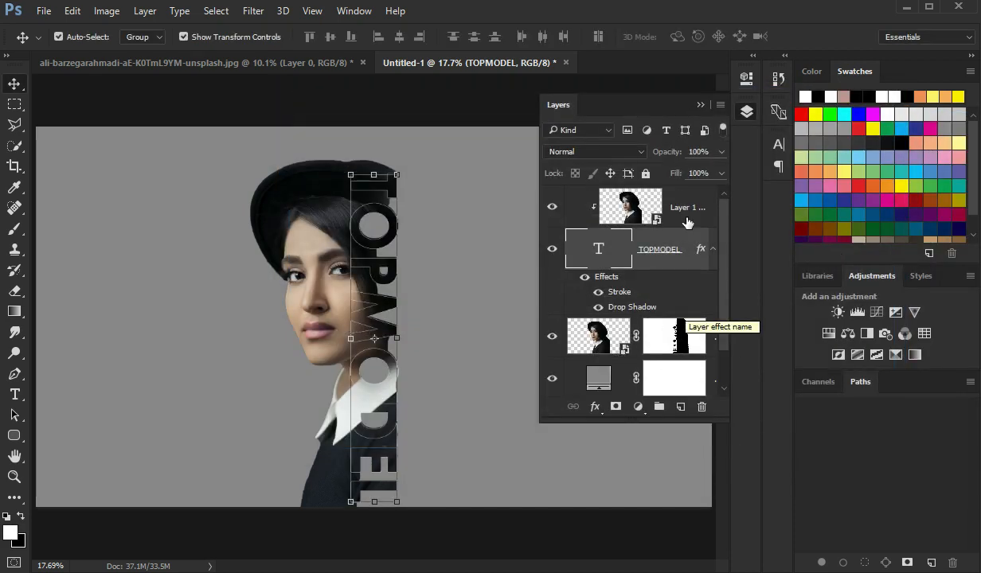
# Make Layer 1 copy active, collapse the layer list and examine the outlined lettering over the portrait up close
pyautogui.click(613, 199)
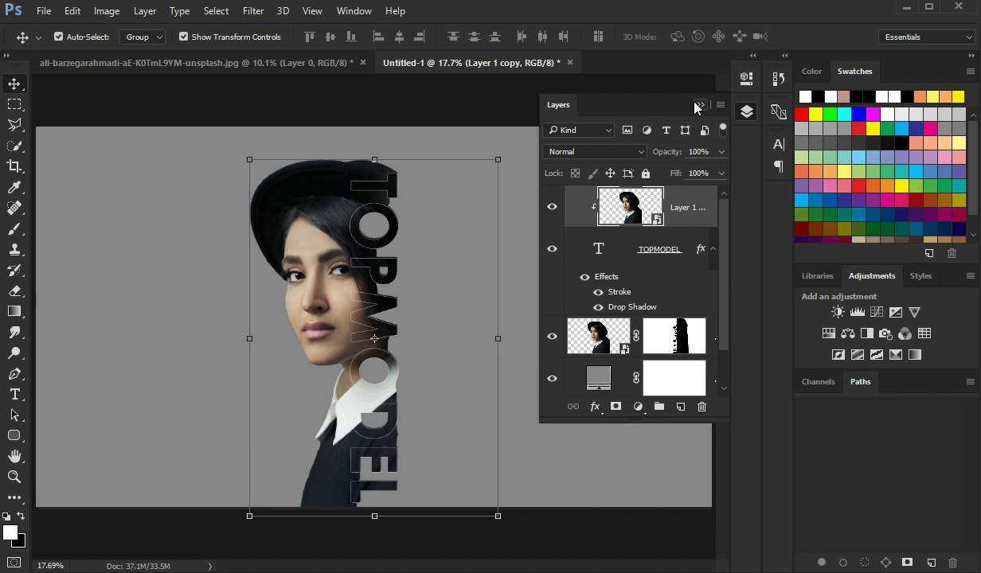
pyautogui.click(700, 107)
pyautogui.hotkey('ctrl', '+')
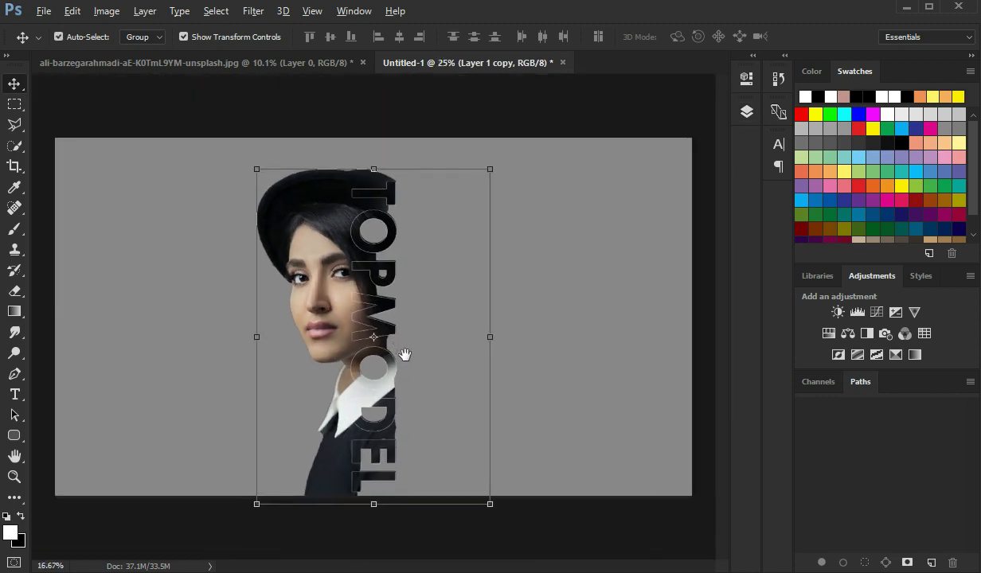
pyautogui.moveTo(261, 365); pyautogui.dragTo(335, 363)
pyautogui.scroll(2, 471, 237)
pyautogui.scroll(-1, 408, 300)
pyautogui.moveTo(408, 301); pyautogui.dragTo(452, 352)
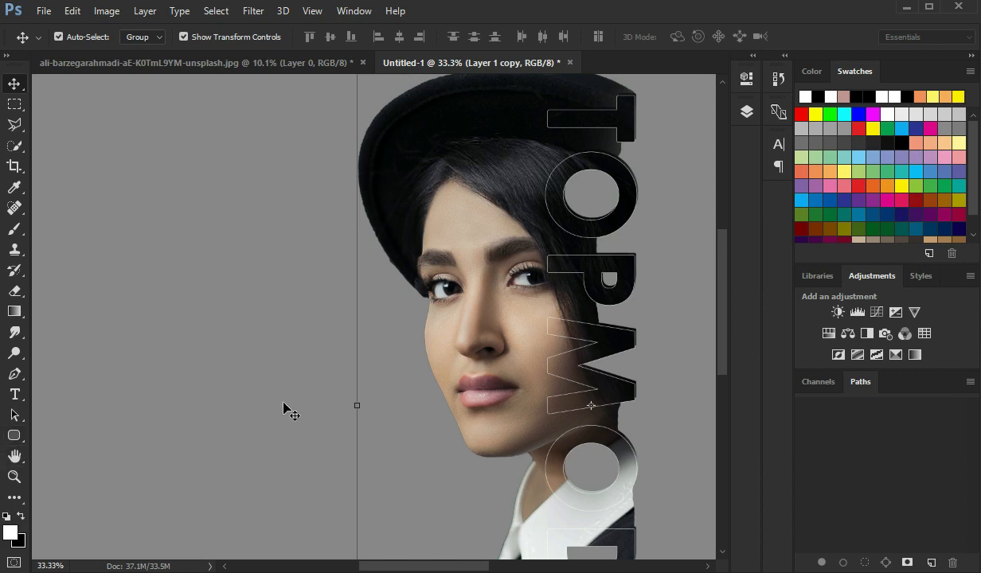
pyautogui.click(747, 112)
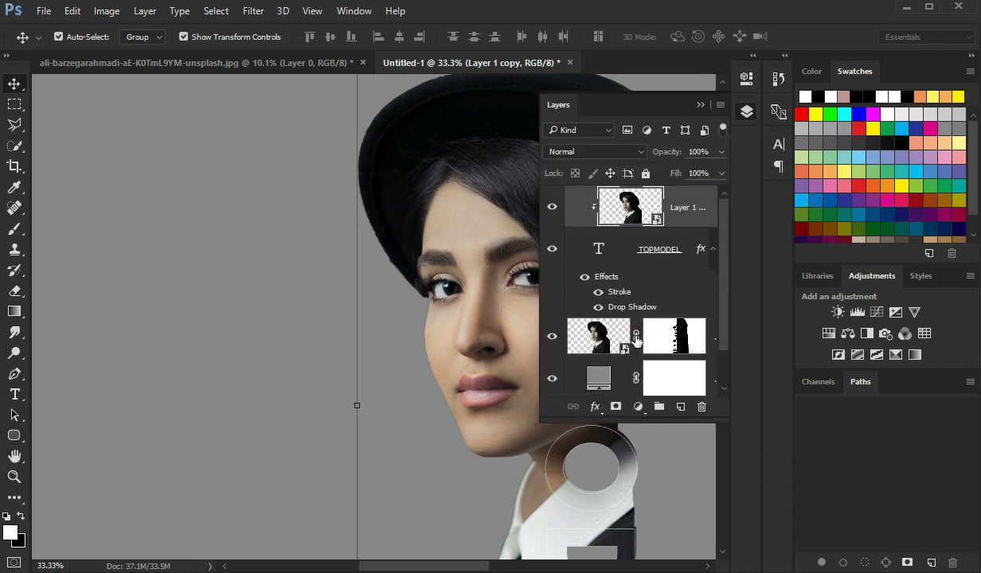
pyautogui.click(638, 407)
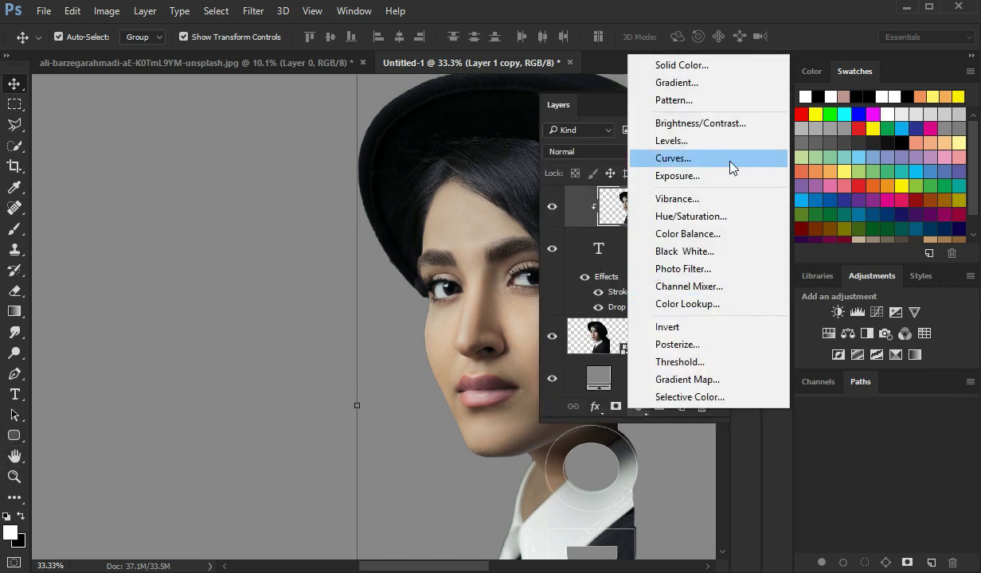
pyautogui.click(704, 243)
pyautogui.click(701, 342)
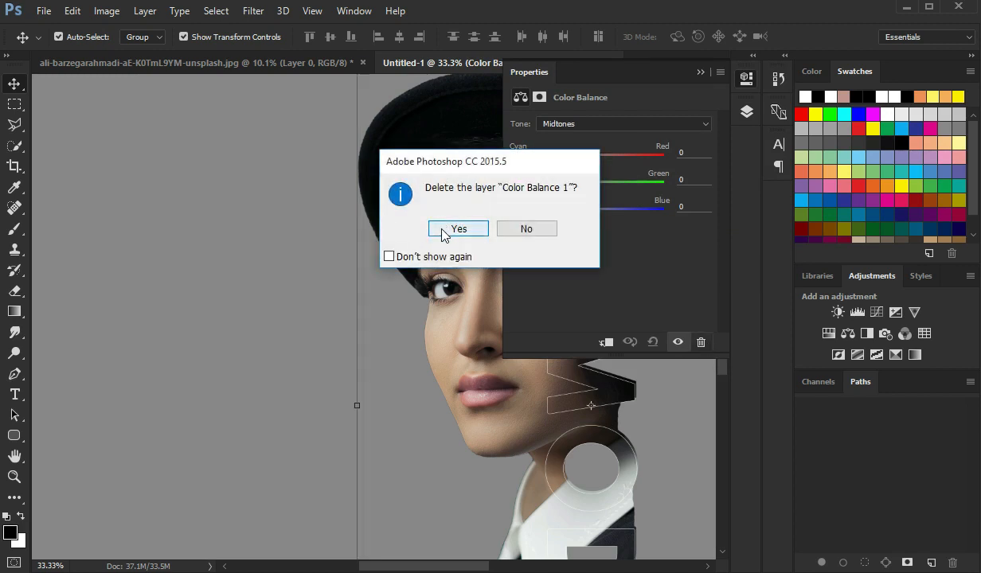
pyautogui.click(445, 231)
pyautogui.click(703, 74)
# Try a Black & White adjustment layer with lowered Reds and a new empty layer above it, and undo both
pyautogui.click(743, 112)
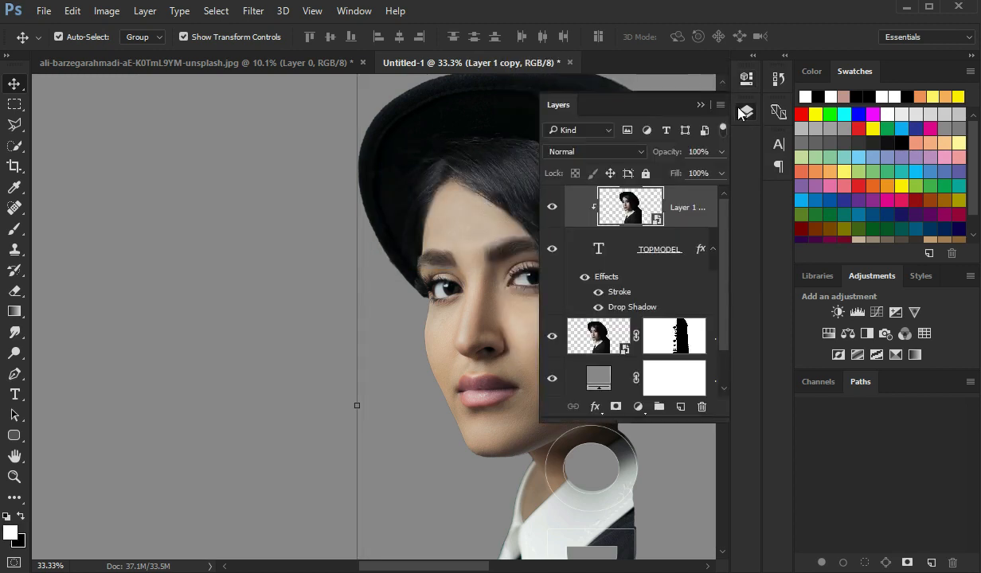
pyautogui.click(595, 408)
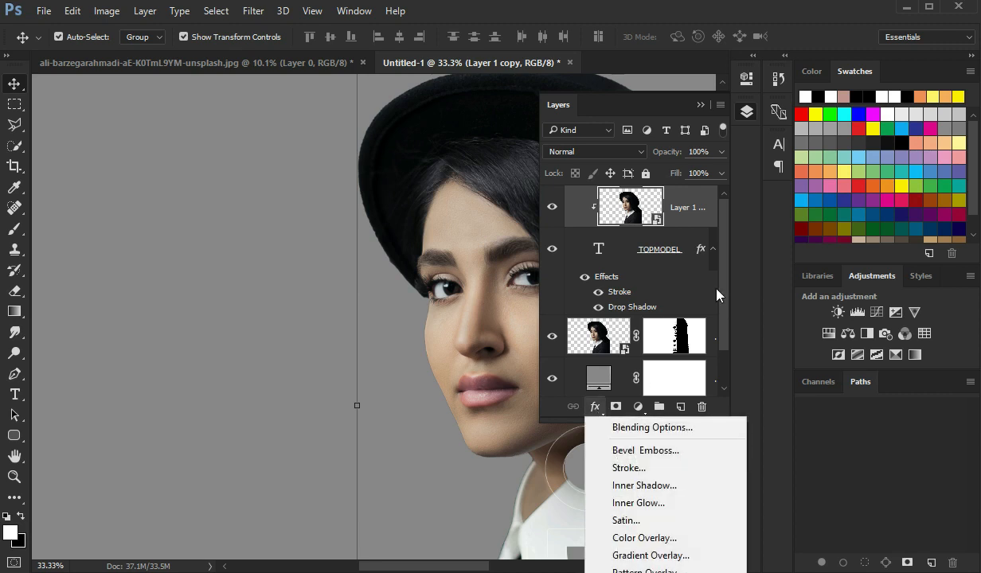
pyautogui.click(640, 407)
pyautogui.click(660, 244)
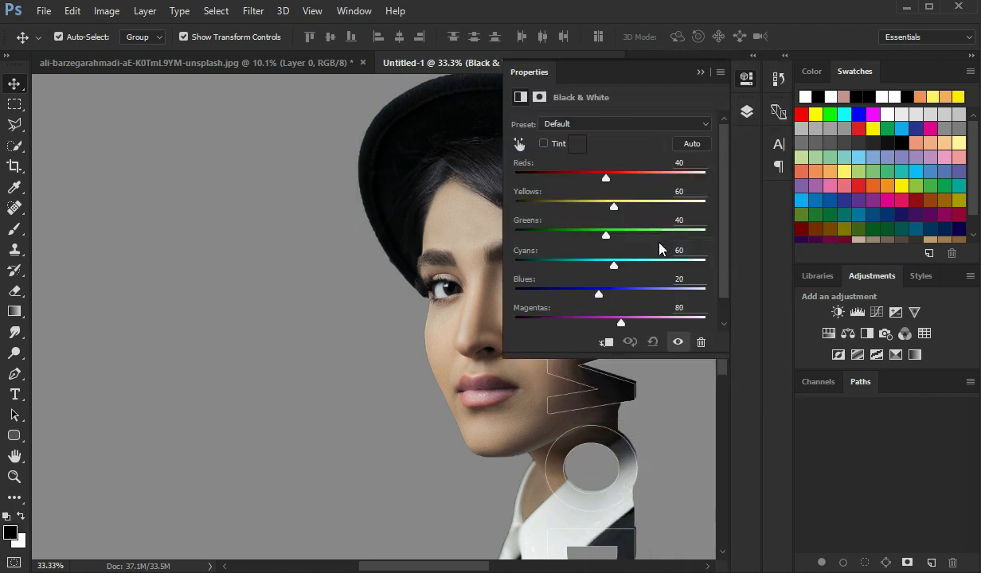
pyautogui.moveTo(606, 179); pyautogui.dragTo(581, 177)
pyautogui.click(701, 72)
pyautogui.click(742, 109)
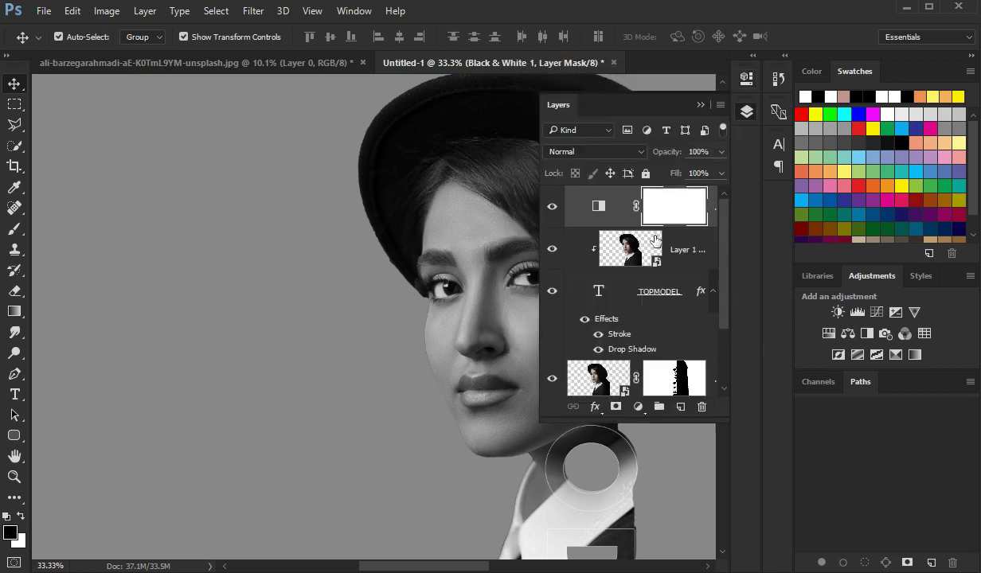
pyautogui.click(681, 408)
pyautogui.keyDown('alt'); pyautogui.click(655, 236); pyautogui.keyUp('alt')
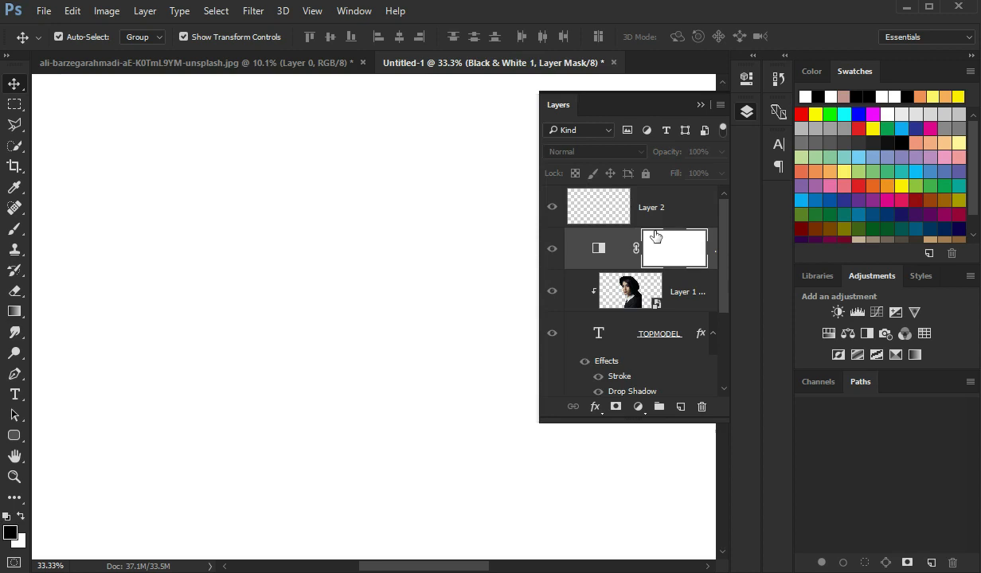
pyautogui.hotkey('ctrl', 'z')
pyautogui.hotkey('ctrl', 'alt', 'z')
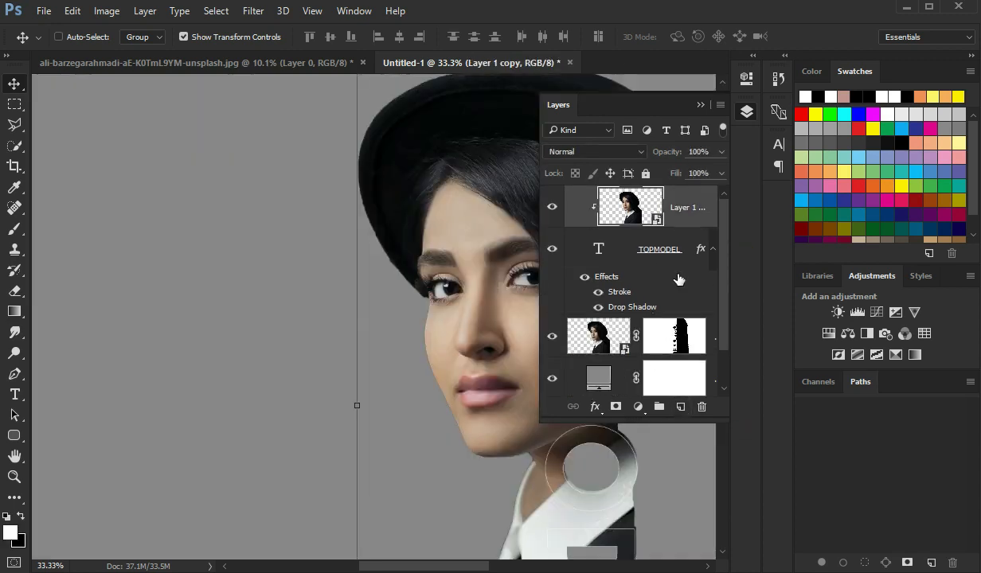
# Create a new empty layer above Layer 1 copy and set its blend mode to Overlay
pyautogui.click(681, 407)
pyautogui.click(607, 150)
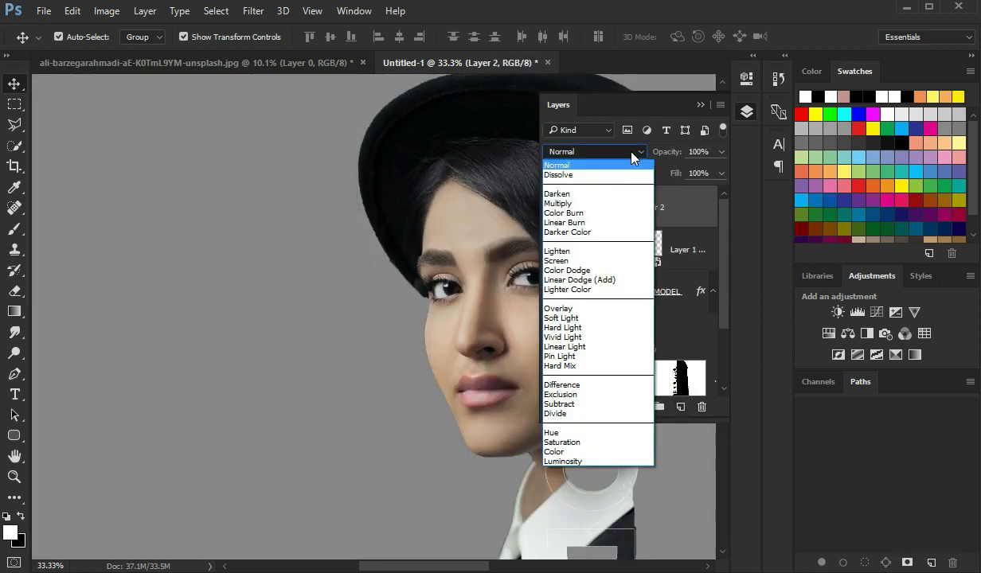
pyautogui.click(598, 310)
pyautogui.click(703, 106)
pyautogui.click(12, 532)
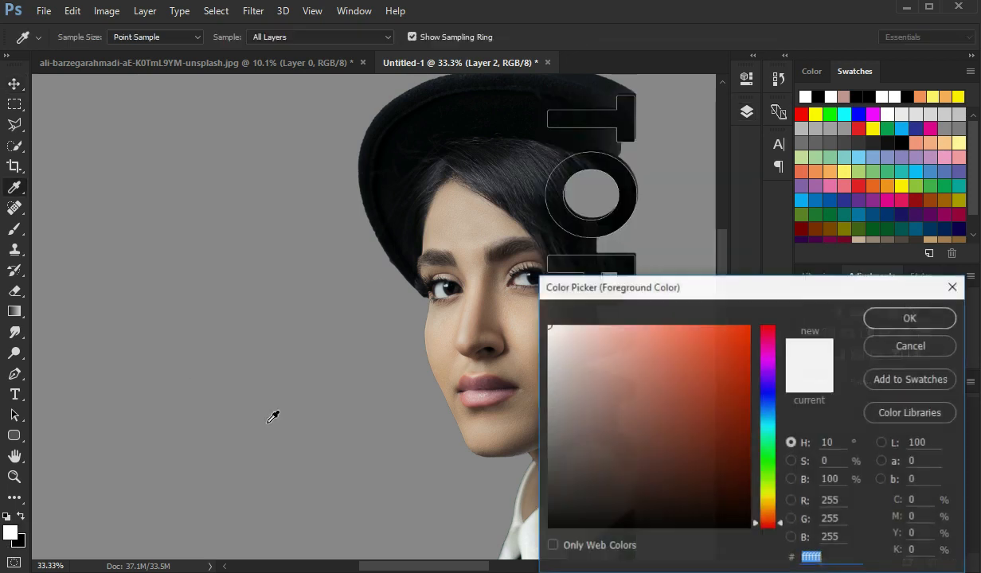
pyautogui.click(940, 345)
# Add a Black & White adjustment layer directly above Layer 1 copy and set its Reds to -25
pyautogui.click(746, 112)
pyautogui.click(647, 252)
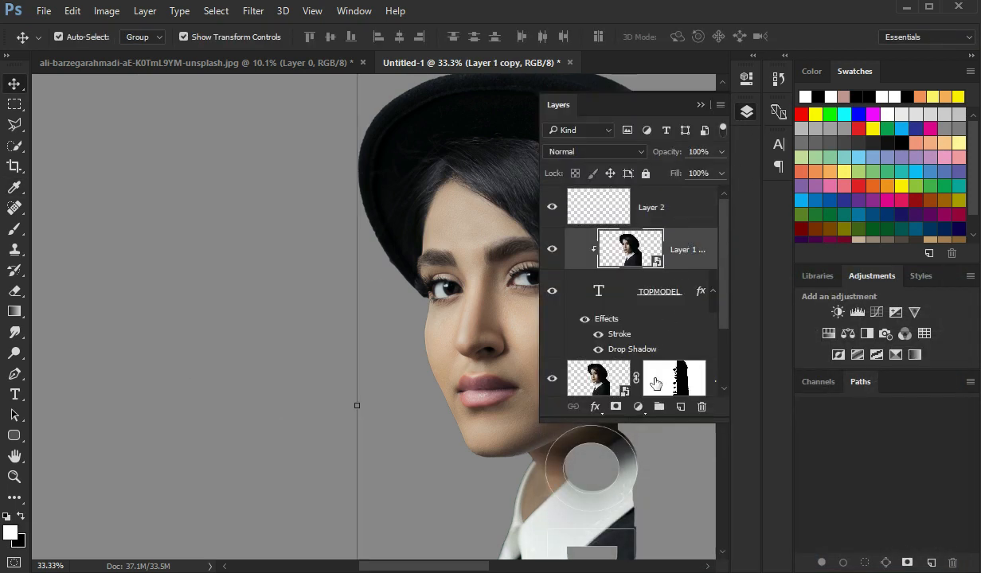
pyautogui.click(638, 407)
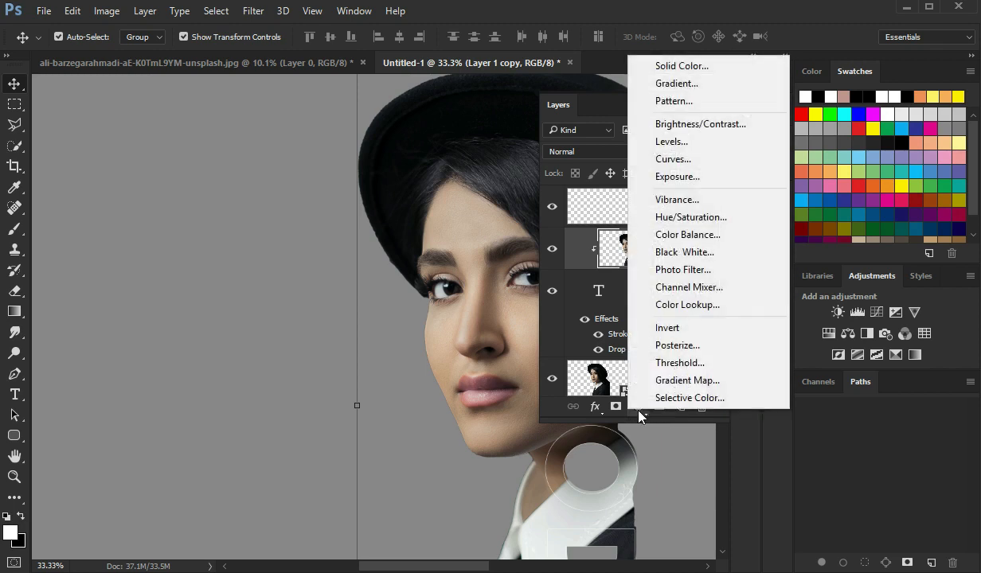
pyautogui.click(673, 252)
pyautogui.moveTo(607, 178); pyautogui.dragTo(583, 170)
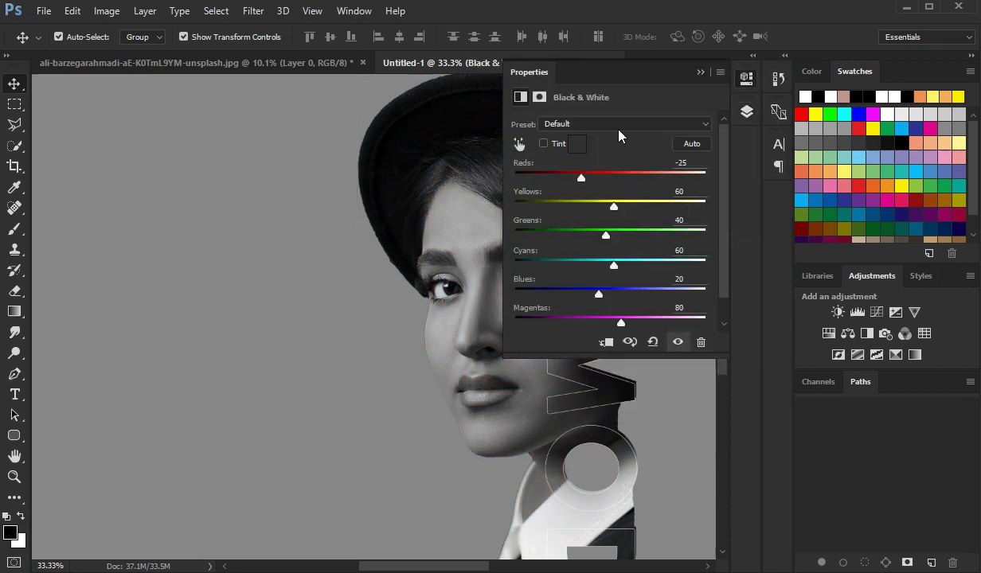
pyautogui.click(700, 71)
# Make the Overlay layer, Layer 2, active for the Brush tool and set the foreground colour to pure red, ff0000
pyautogui.click(747, 112)
pyautogui.click(601, 213)
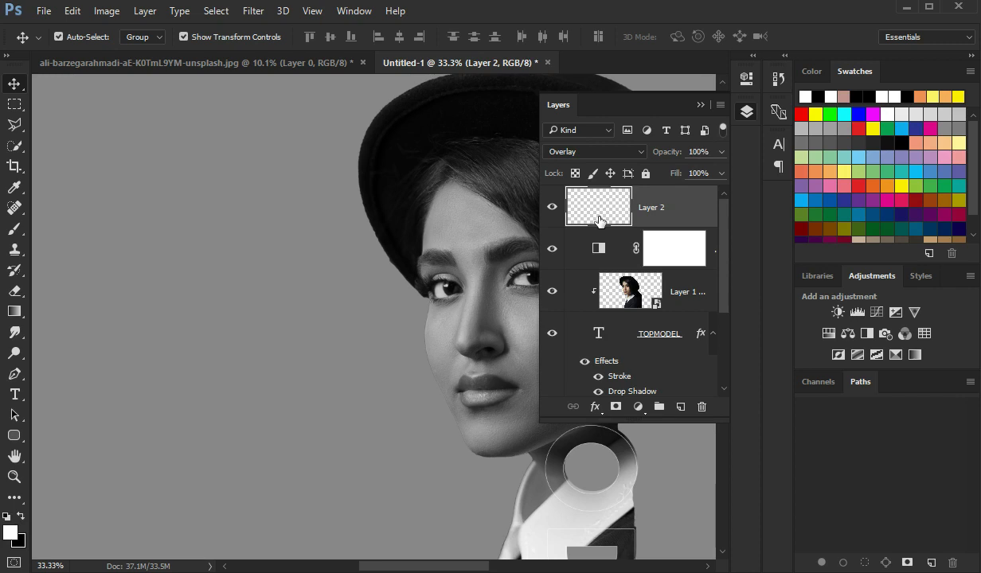
pyautogui.click(701, 106)
pyautogui.press('b')
pyautogui.click(11, 532)
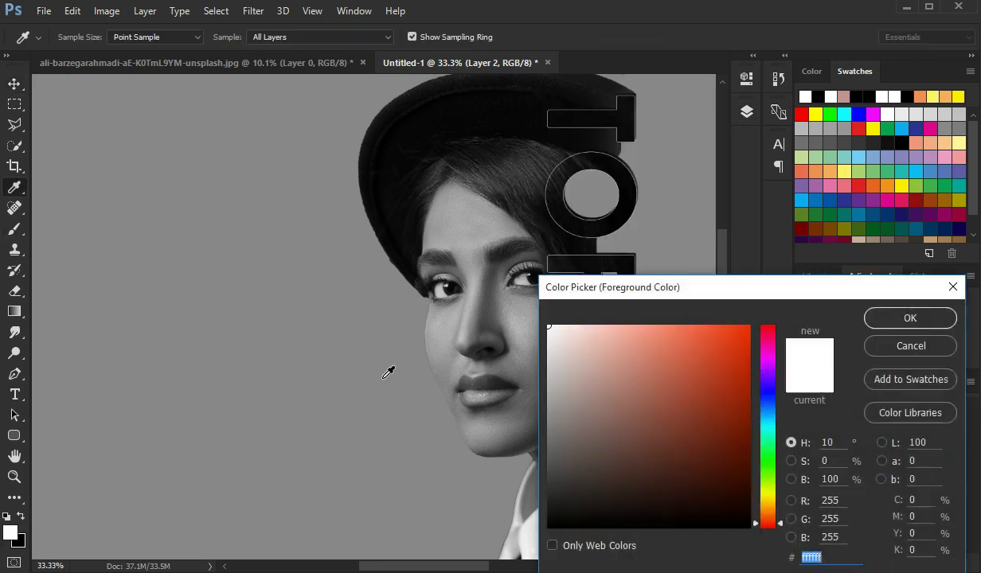
pyautogui.moveTo(762, 527); pyautogui.dragTo(804, 275)
pyautogui.moveTo(730, 332); pyautogui.dragTo(775, 319)
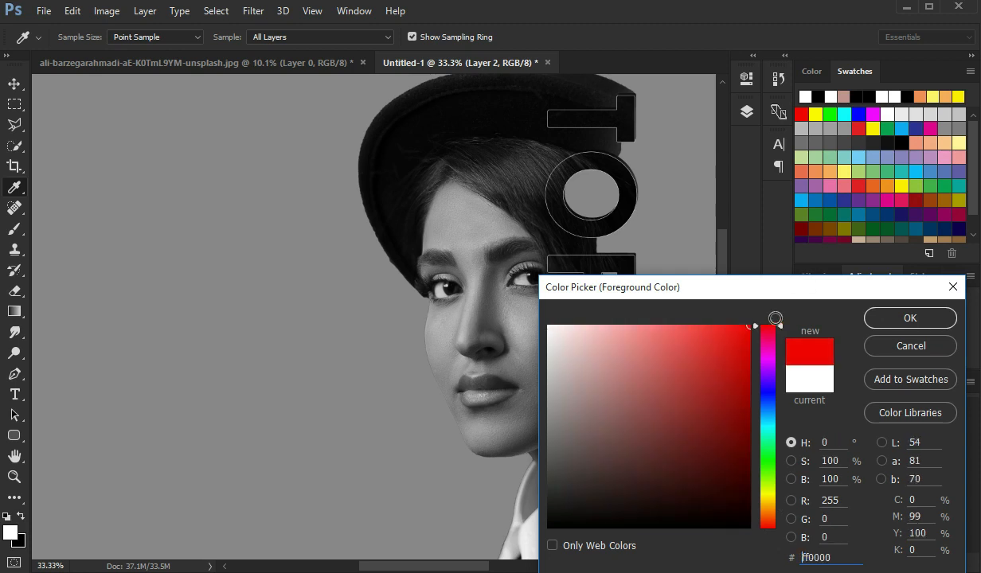
pyautogui.click(889, 320)
# Reduce the brush to a soft-edged 20 px tip at the woman's mouth, undoing the first test stroke on the lips
pyautogui.click(506, 399)
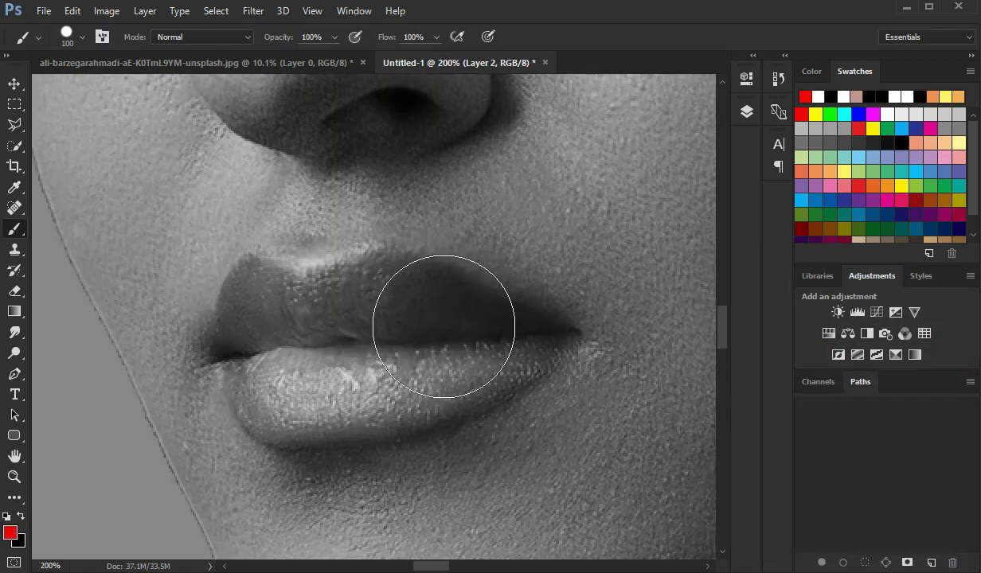
pyautogui.press('[')
pyautogui.press('[')
pyautogui.press('[')
pyautogui.press('[')
pyautogui.press('[')
pyautogui.press('[')
pyautogui.moveTo(455, 317)
pyautogui.mouseDown()
pyautogui.moveTo(421, 300)
pyautogui.moveTo(479, 324)
pyautogui.moveTo(361, 280)
pyautogui.moveTo(398, 321)
pyautogui.mouseUp()
pyautogui.hotkey('ctrl', 'z')
pyautogui.press('[')
pyautogui.rightClick(405, 322)
pyautogui.press('Escape')
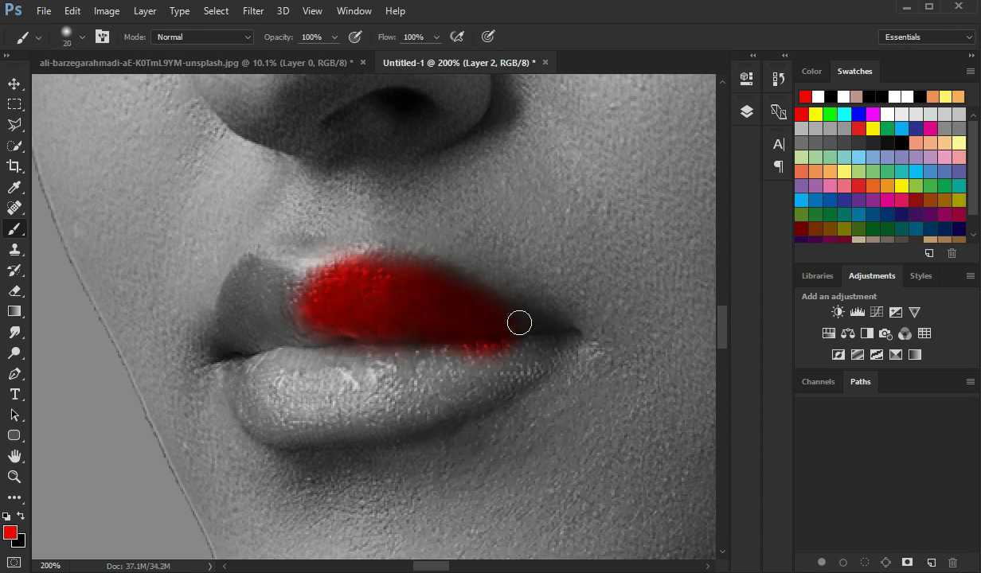
# Paint the upper and lower lips red on Layer 2 with the soft brush, out to the corners of the mouth
pyautogui.moveTo(535, 334)
pyautogui.mouseDown()
pyautogui.moveTo(481, 377)
pyautogui.moveTo(246, 395)
pyautogui.moveTo(416, 366)
pyautogui.moveTo(277, 393)
pyautogui.moveTo(302, 425)
pyautogui.moveTo(429, 401)
pyautogui.moveTo(324, 333)
pyautogui.moveTo(234, 352)
pyautogui.moveTo(278, 306)
pyautogui.mouseUp()
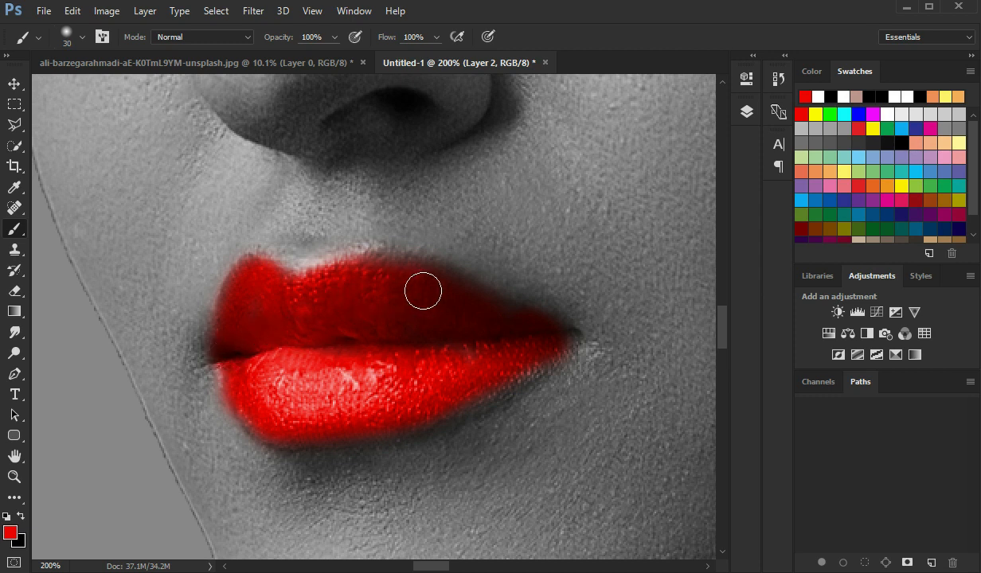
pyautogui.moveTo(538, 357); pyautogui.dragTo(481, 392)
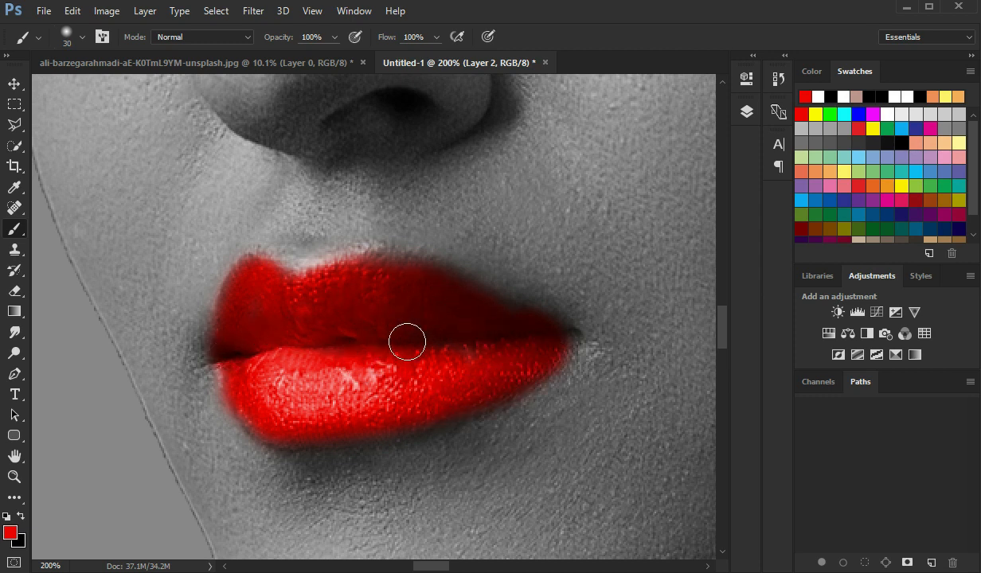
pyautogui.hotkey('ctrl', '0')
pyautogui.moveTo(338, 385); pyautogui.dragTo(324, 219)
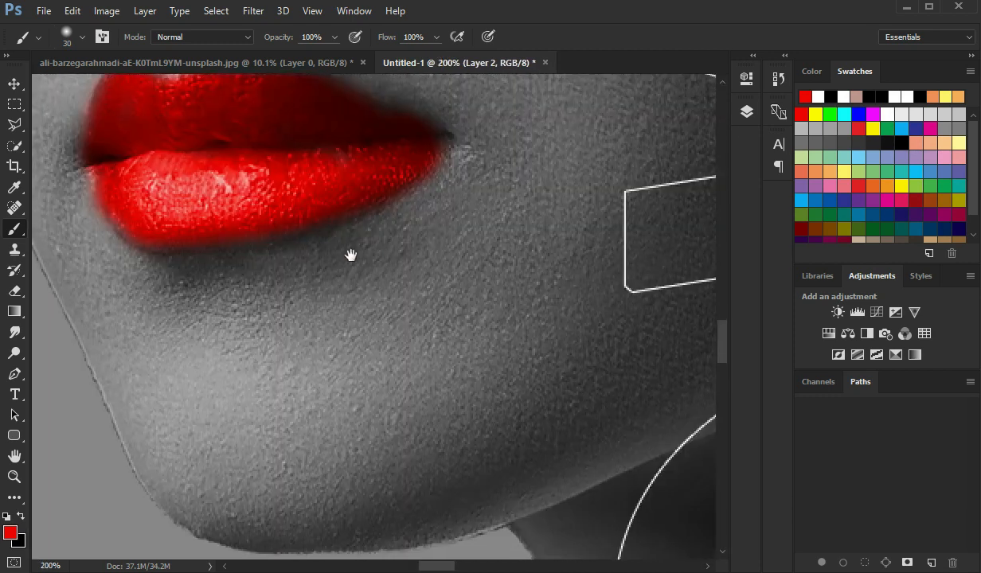
# In Layer 2's Blending Options, split the Underlying Layer highlight slider of Blend If Gray to 161 / 195 and apply it
pyautogui.click(747, 113)
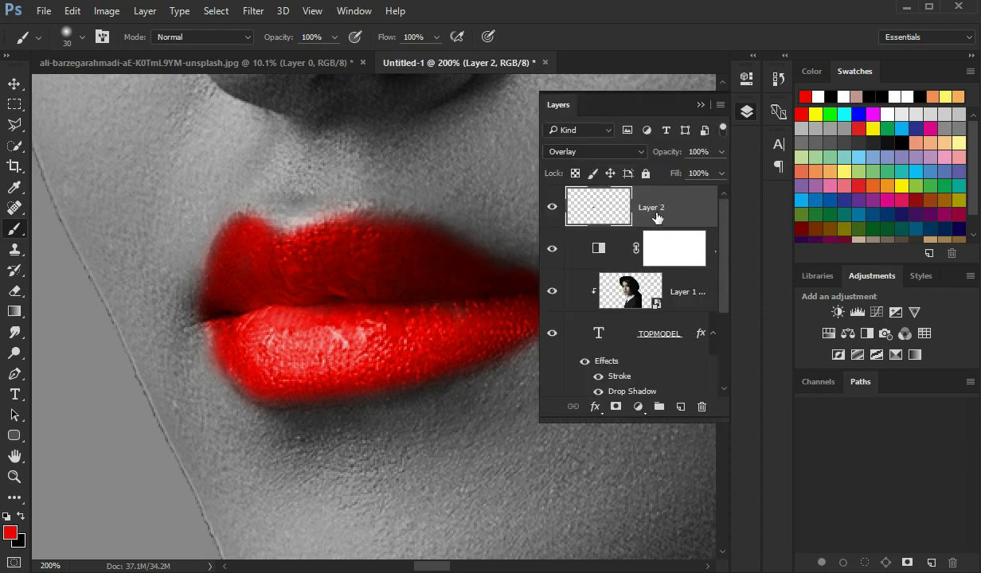
pyautogui.click(595, 407)
pyautogui.click(635, 383)
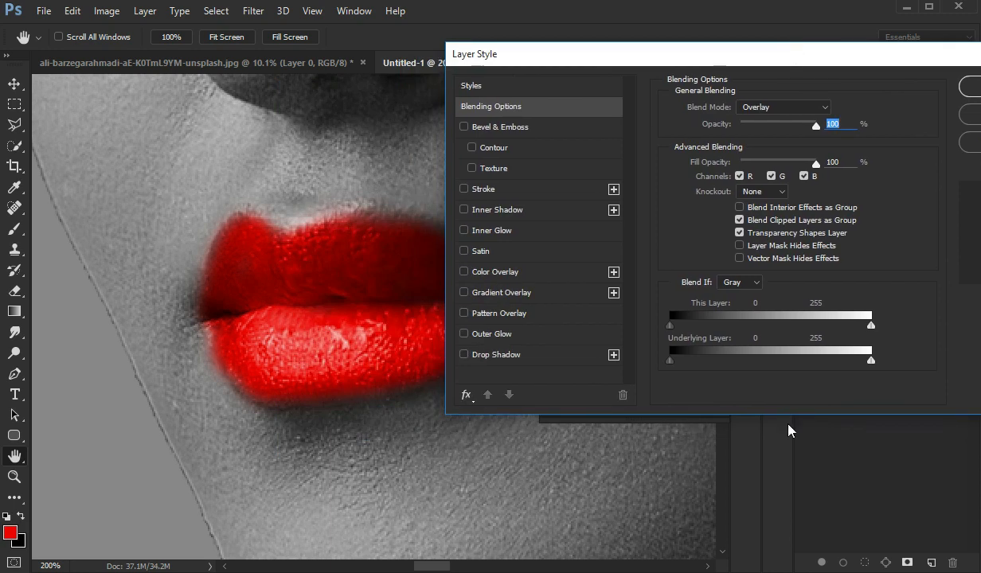
pyautogui.moveTo(700, 366); pyautogui.dragTo(674, 365)
pyautogui.moveTo(871, 361); pyautogui.dragTo(798, 362)
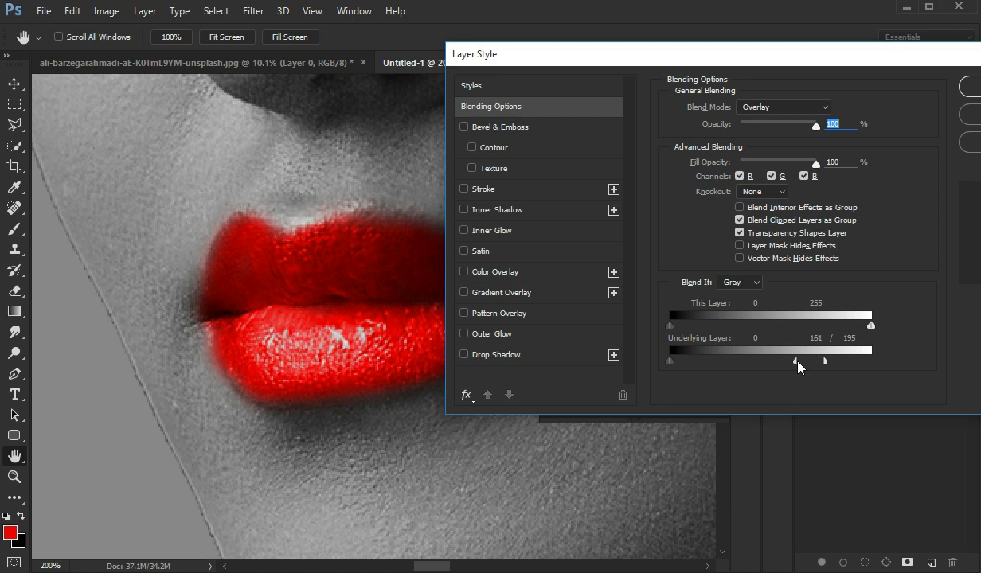
pyautogui.click(968, 86)
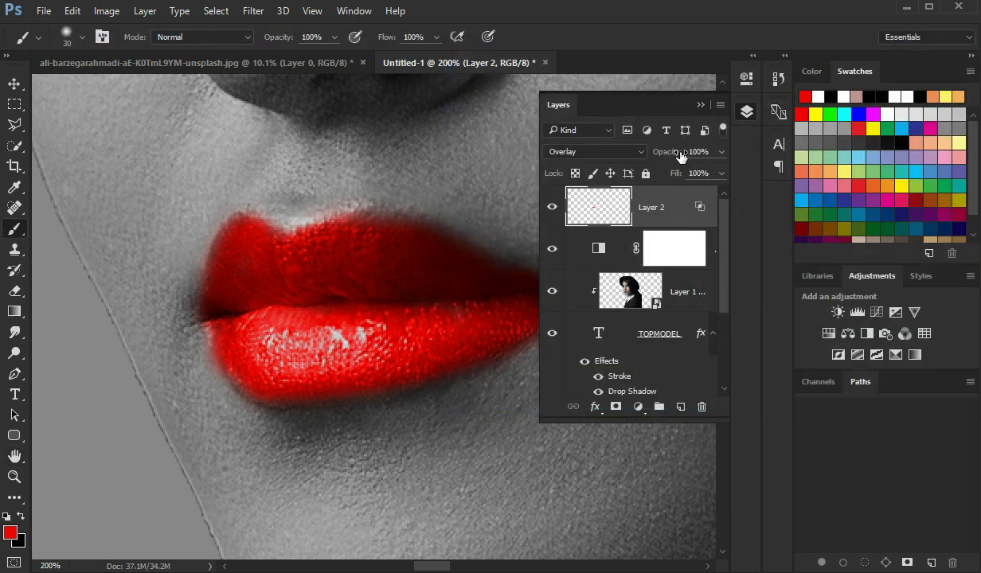
# Lower Layer 2's opacity to 75% and check the red lips in the whole poster
pyautogui.moveTo(681, 156); pyautogui.dragTo(649, 156)
pyautogui.click(704, 106)
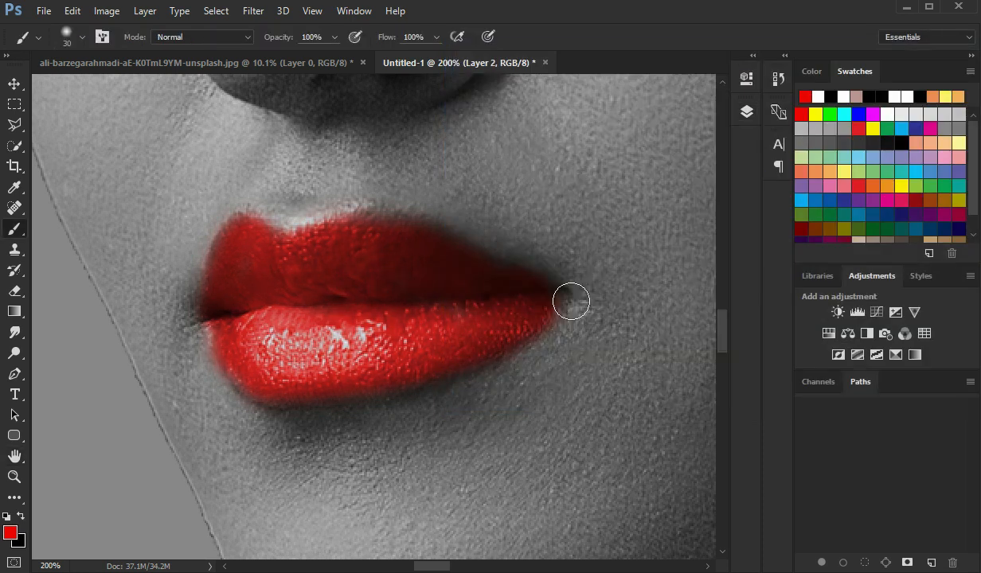
pyautogui.hotkey('ctrl', '0')
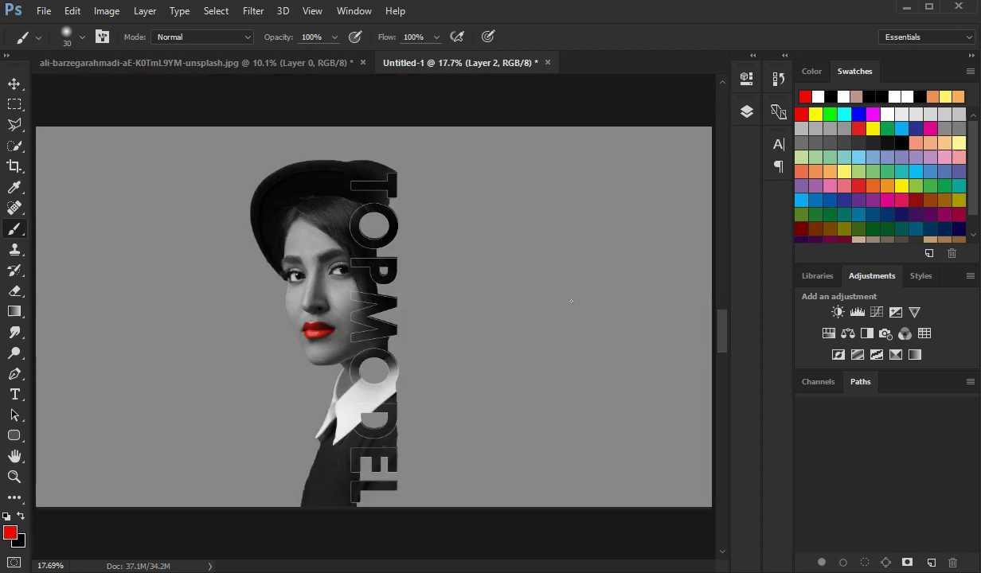
# Set the foreground colour to white and create a new empty layer above Layer 2
pyautogui.keyDown('ctrl'); pyautogui.click(325, 266); pyautogui.keyUp('ctrl')
pyautogui.click(746, 111)
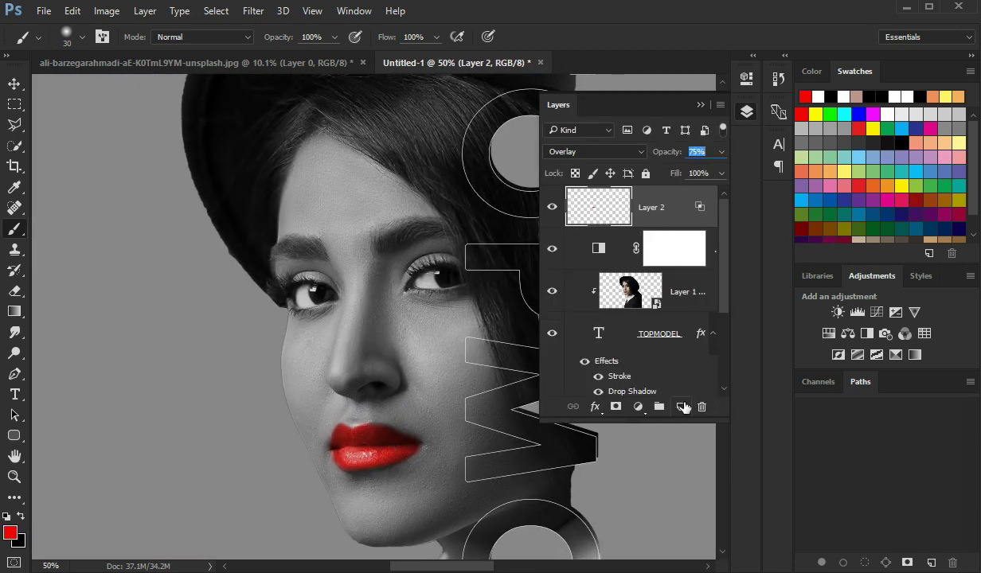
pyautogui.click(704, 102)
pyautogui.click(10, 535)
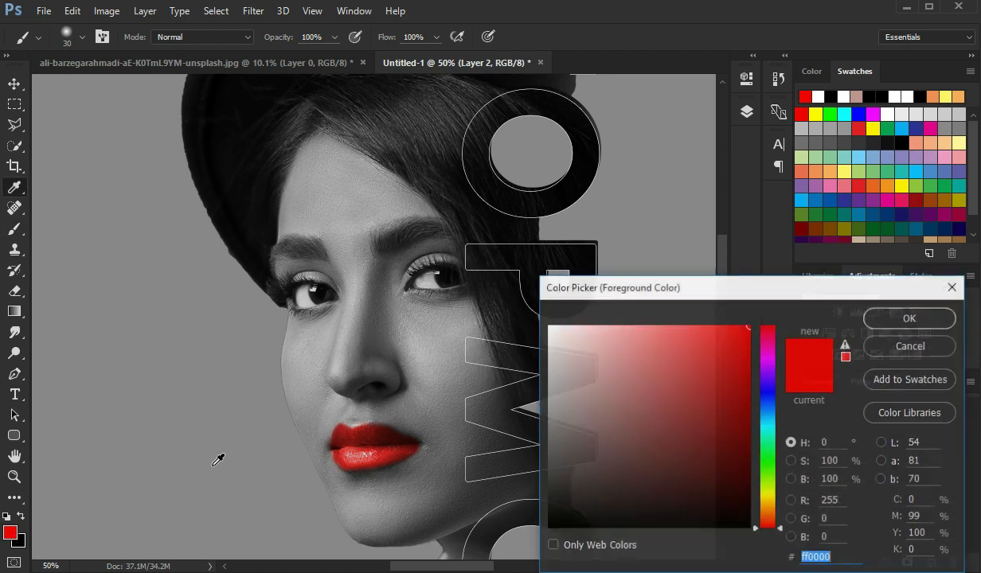
pyautogui.click(564, 333)
pyautogui.click(911, 317)
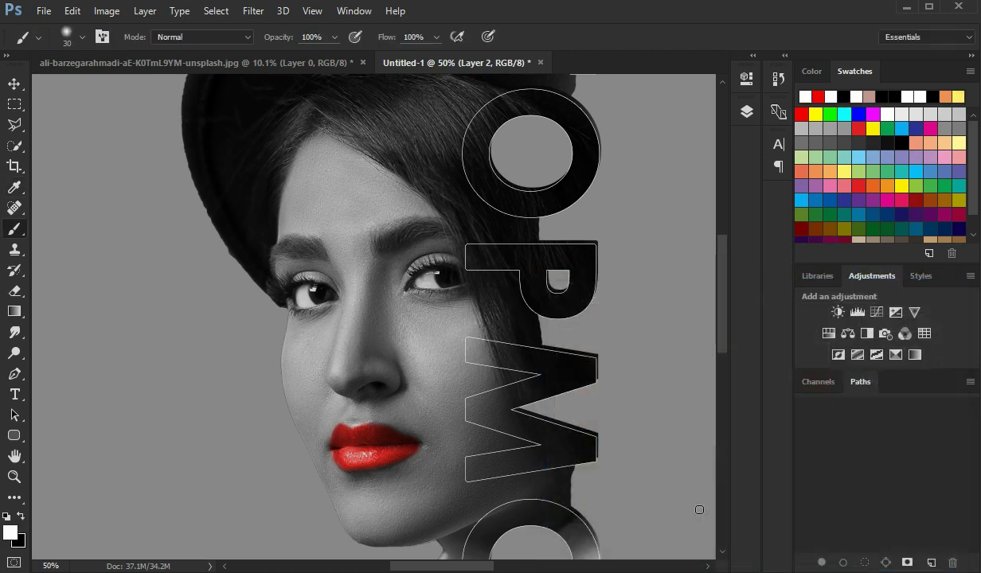
pyautogui.click(746, 117)
pyautogui.click(680, 407)
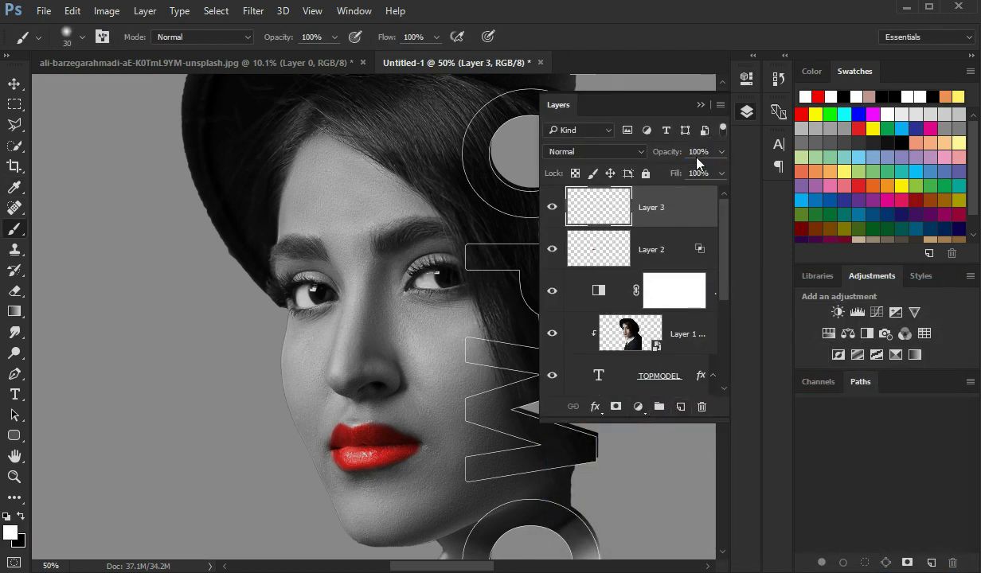
pyautogui.click(701, 105)
# Draw a rectangle with red fill and no stroke over the eye under the hat brim, and widen it outward past the face
pyautogui.click(15, 436)
pyautogui.click(58, 419)
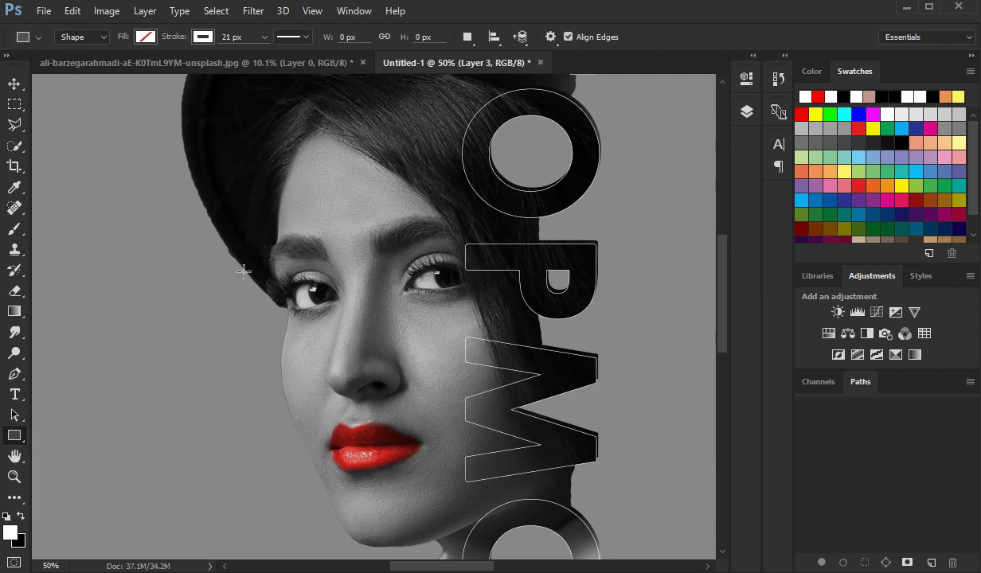
pyautogui.click(145, 37)
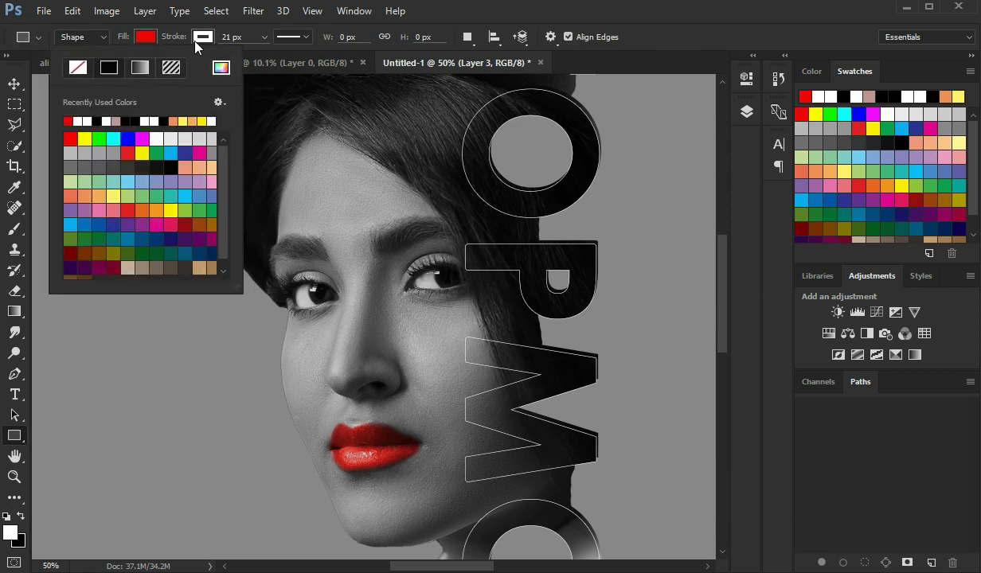
pyautogui.click(196, 40)
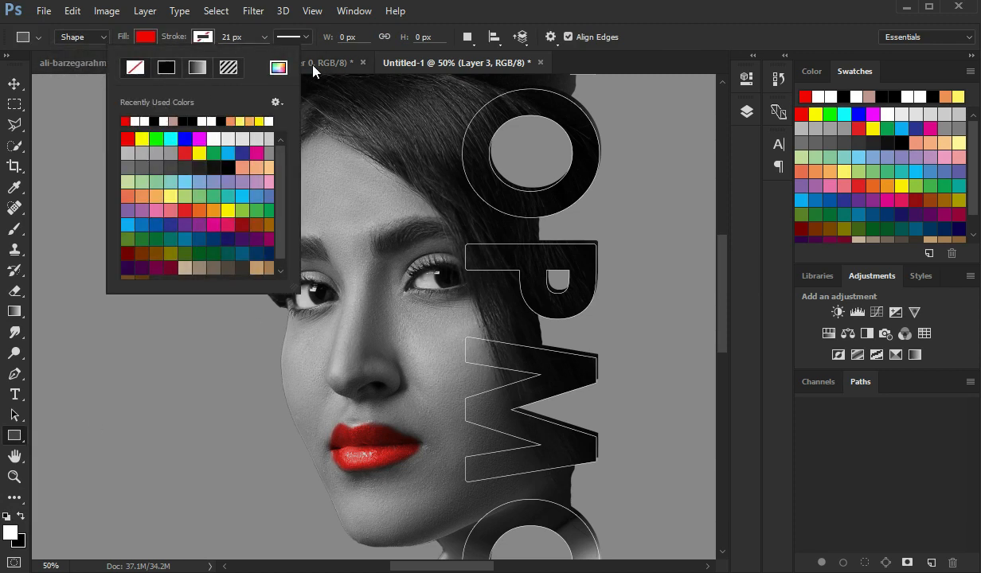
pyautogui.click(535, 140)
pyautogui.moveTo(202, 262); pyautogui.dragTo(340, 325)
pyautogui.click(698, 64)
pyautogui.click(13, 83)
pyautogui.moveTo(205, 293); pyautogui.dragTo(179, 294)
pyautogui.press('Return')
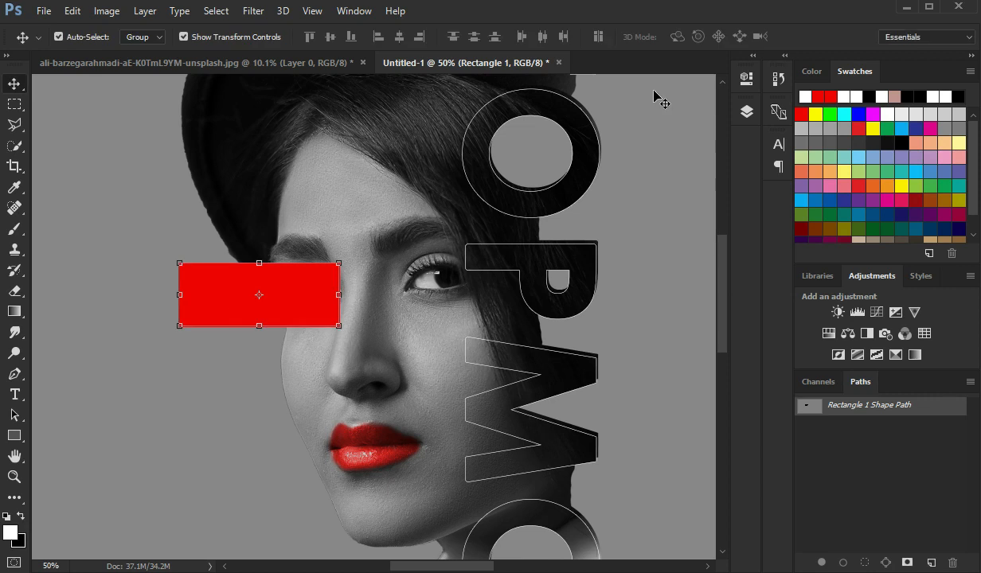
# Change the red rectangle's blend mode to a darkening one that lets the eye show through
pyautogui.click(746, 112)
pyautogui.click(594, 152)
pyautogui.click(557, 204)
pyautogui.click(701, 105)
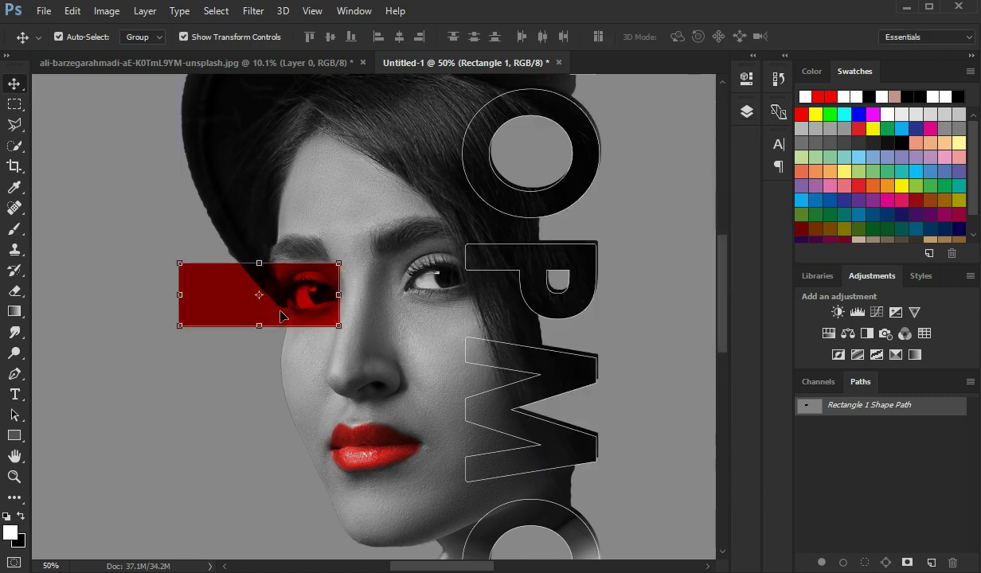
# Duplicate the red rectangle, flatten the copy into a thin horizontal line and place it beside the rectangle on the empty grey side
pyautogui.hotkey('ctrl', 'j')
pyautogui.moveTo(259, 263); pyautogui.dragTo(276, 282)
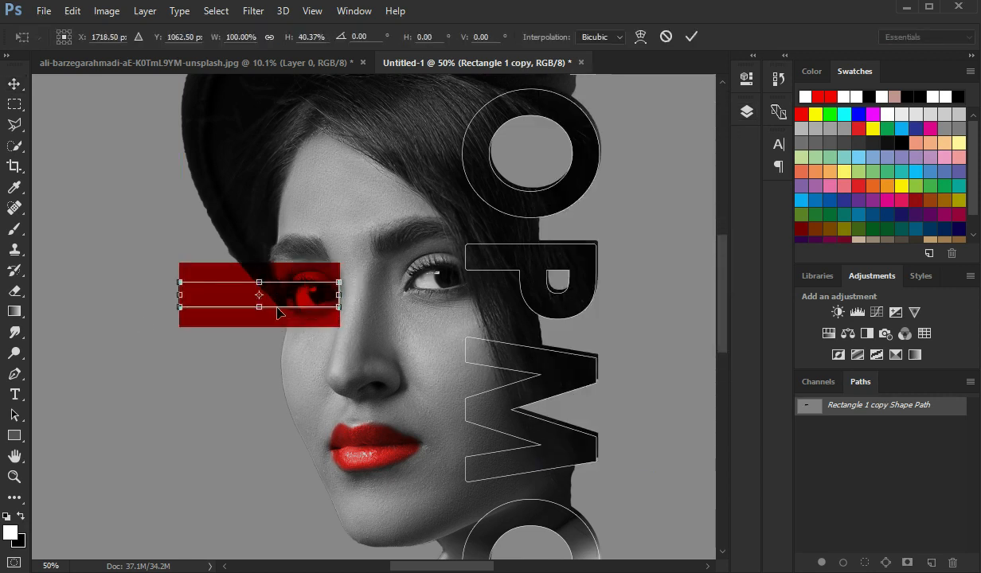
pyautogui.scroll(3, 224, 332)
pyautogui.scroll(-3, 232, 341)
pyautogui.moveTo(521, 328); pyautogui.dragTo(209, 305)
pyautogui.press('Return')
pyautogui.scroll(-2, 208, 305)
pyautogui.scroll(2, 354, 357)
pyautogui.click(333, 313)
pyautogui.scroll(3, 333, 317)
pyautogui.moveTo(333, 308); pyautogui.dragTo(338, 293)
pyautogui.press('Return')
# Duplicate the thin line, turn the copy vertical and place it at the horizontal line's outer end
pyautogui.hotkey('ctrl', 'alt', 't')
pyautogui.moveTo(664, 293); pyautogui.dragTo(341, 126)
pyautogui.scroll(-3, 403, 343)
pyautogui.moveTo(394, 397); pyautogui.dragTo(289, 522)
pyautogui.press('Return')
# Adjust the two thin lines so they meet in a clean corner, with the vertical one running down, and check the whole poster
pyautogui.keyDown('ctrl'); pyautogui.click(329, 424); pyautogui.keyUp('ctrl')
pyautogui.scroll(1, 330, 424)
pyautogui.scroll(-3, 317, 506)
pyautogui.scroll(3, 405, 415)
pyautogui.moveTo(404, 415); pyautogui.dragTo(367, 402)
pyautogui.moveTo(294, 297); pyautogui.dragTo(294, 235)
pyautogui.moveTo(306, 492); pyautogui.dragTo(301, 487)
pyautogui.press('Return')
pyautogui.click(379, 424)
pyautogui.hotkey('ctrl', '0')
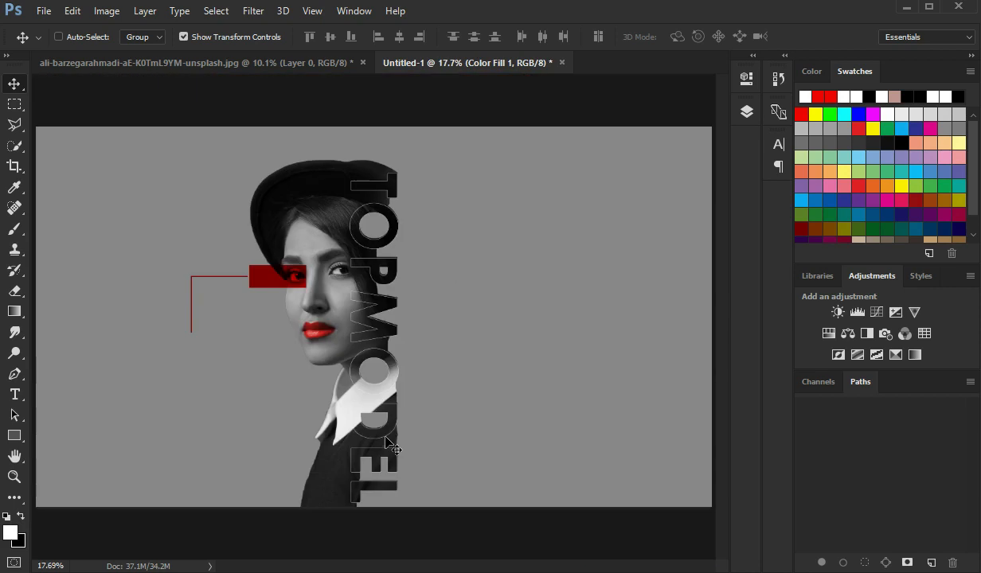
# Copy the eye rectangle to just below the vertical line's lower end and flatten the copy into a shallow bar
pyautogui.scroll(4, 203, 373)
pyautogui.moveTo(366, 228); pyautogui.dragTo(435, 259)
pyautogui.moveTo(580, 120); pyautogui.dragTo(265, 401)
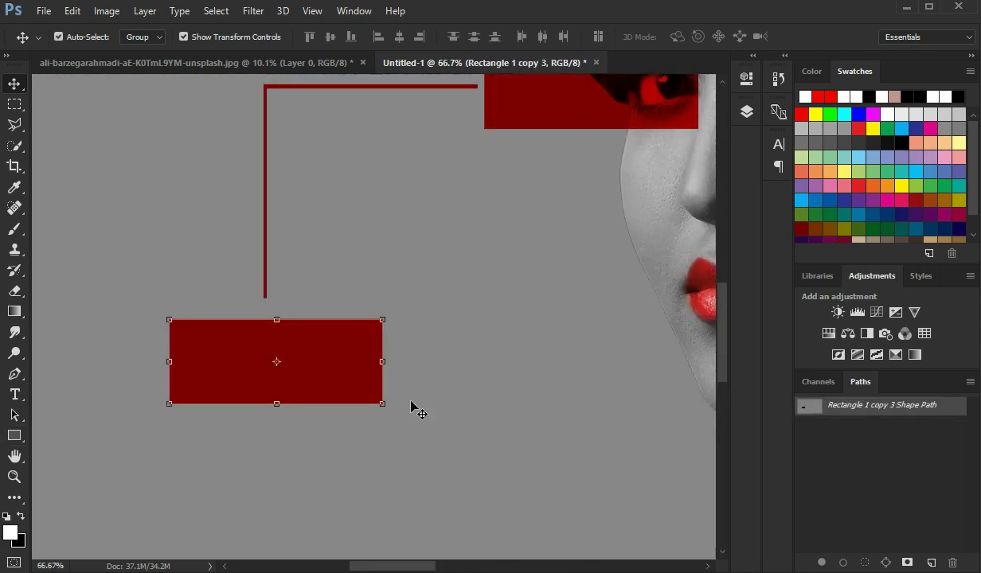
pyautogui.hotkey('ctrl', 't')
pyautogui.moveTo(313, 320); pyautogui.dragTo(311, 378)
pyautogui.moveTo(313, 364); pyautogui.dragTo(373, 261)
pyautogui.press('Return')
pyautogui.click(317, 387)
pyautogui.scroll(1, 344, 353)
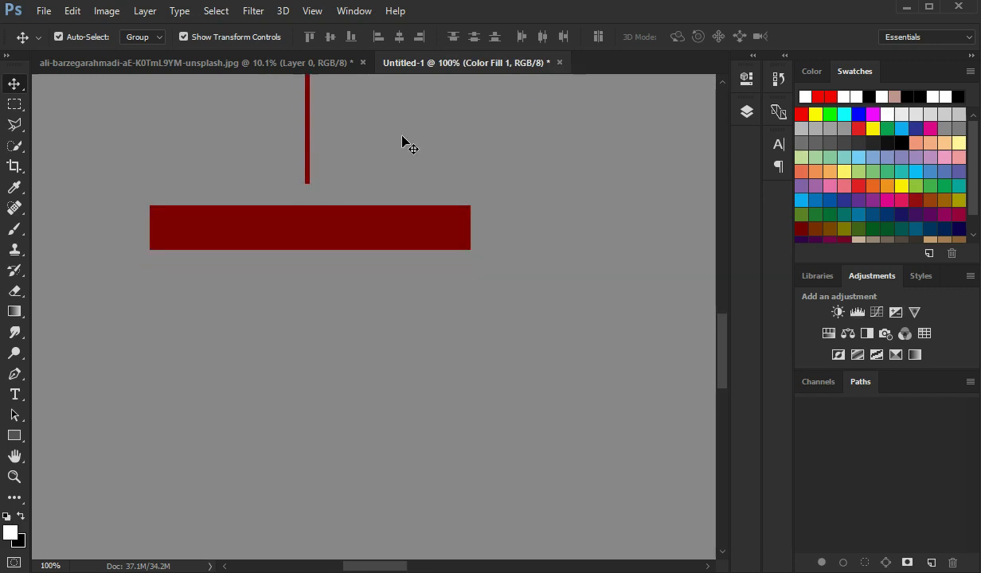
# Duplicate the shallow bar and reduce the copy to a short thin line just below it
pyautogui.scroll(3, 408, 146)
pyautogui.click(490, 161)
pyautogui.scroll(-3, 416, 176)
pyautogui.scroll(3, 607, 125)
pyautogui.moveTo(582, 149); pyautogui.dragTo(457, 557)
pyautogui.moveTo(468, 558); pyautogui.dragTo(493, 250)
pyautogui.scroll(1, 414, 287)
pyautogui.moveTo(414, 287); pyautogui.dragTo(420, 401)
pyautogui.scroll(-1, 522, 384)
pyautogui.moveTo(624, 359); pyautogui.dragTo(348, 328)
pyautogui.press('Return')
# Shorten the thin line and arrange two such lines below the bar, one flush with each end
pyautogui.click(406, 434)
pyautogui.scroll(1, 421, 378)
pyautogui.click(328, 326)
pyautogui.click(366, 328)
pyautogui.moveTo(272, 329); pyautogui.dragTo(255, 329)
pyautogui.press('Return')
pyautogui.moveTo(344, 410); pyautogui.dragTo(276, 388)
pyautogui.click(549, 310)
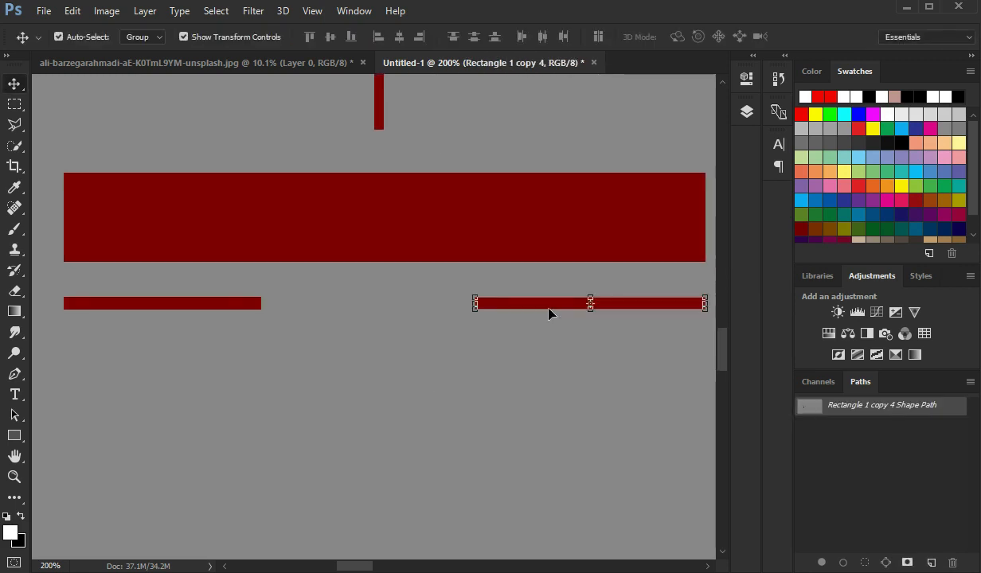
# Shorten the right thin line under the bar to match the left one, leaving a centred gap between them
pyautogui.moveTo(549, 310); pyautogui.dragTo(483, 322)
pyautogui.click(407, 317)
pyautogui.moveTo(407, 317); pyautogui.dragTo(427, 317)
pyautogui.moveTo(567, 320); pyautogui.dragTo(587, 321)
pyautogui.press('Return')
pyautogui.click(459, 414)
pyautogui.keyDown('alt'); pyautogui.click(449, 421); pyautogui.keyUp('alt')
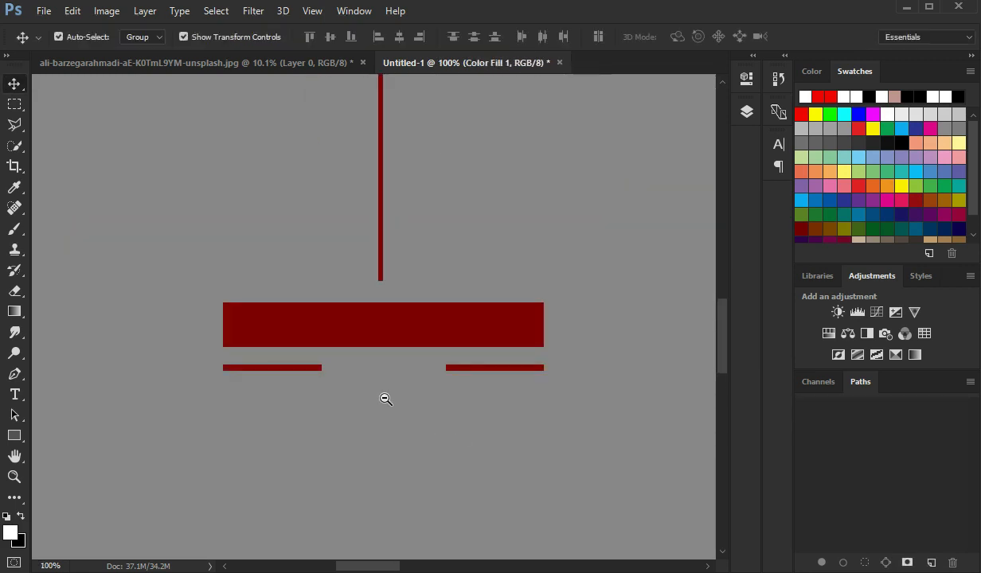
# Add the white Century Gothic Bold text "Hard working" and scale it down to fit the red bar
pyautogui.click(15, 393)
pyautogui.click(270, 423)
pyautogui.write('parking')
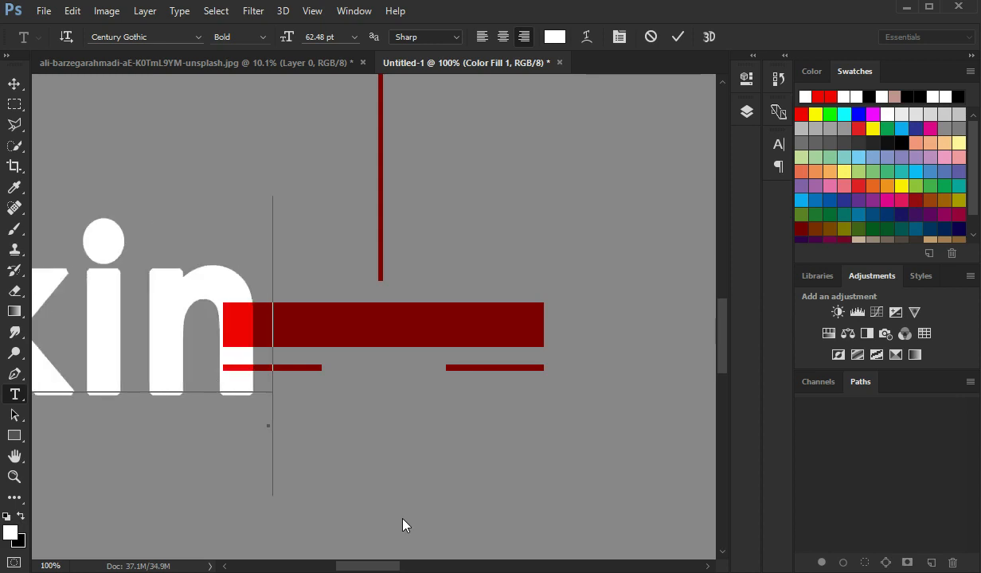
pyautogui.hotkey('ctrl', 'a')
pyautogui.click(14, 84)
pyautogui.moveTo(156, 359); pyautogui.dragTo(494, 372)
pyautogui.hotkey('ctrl', 't')
pyautogui.moveTo(607, 477); pyautogui.dragTo(494, 325)
pyautogui.press('Return')
# Move the Hard working text layer above the rectangle layers and centre the text on the red bar
pyautogui.press('F7')
pyautogui.scroll(-6, 658, 271)
pyautogui.moveTo(614, 294); pyautogui.dragTo(626, 192)
pyautogui.click(340, 457)
pyautogui.click(510, 328)
pyautogui.moveTo(533, 325); pyautogui.dragTo(508, 325)
pyautogui.hotkey('ctrl', 'z')
pyautogui.press('Return')
# Duplicate the Hard working text, change the copy to "Learn" and place it in the gap between the two thin lines
pyautogui.moveTo(374, 322); pyautogui.dragTo(375, 449)
pyautogui.doubleClick(603, 208)
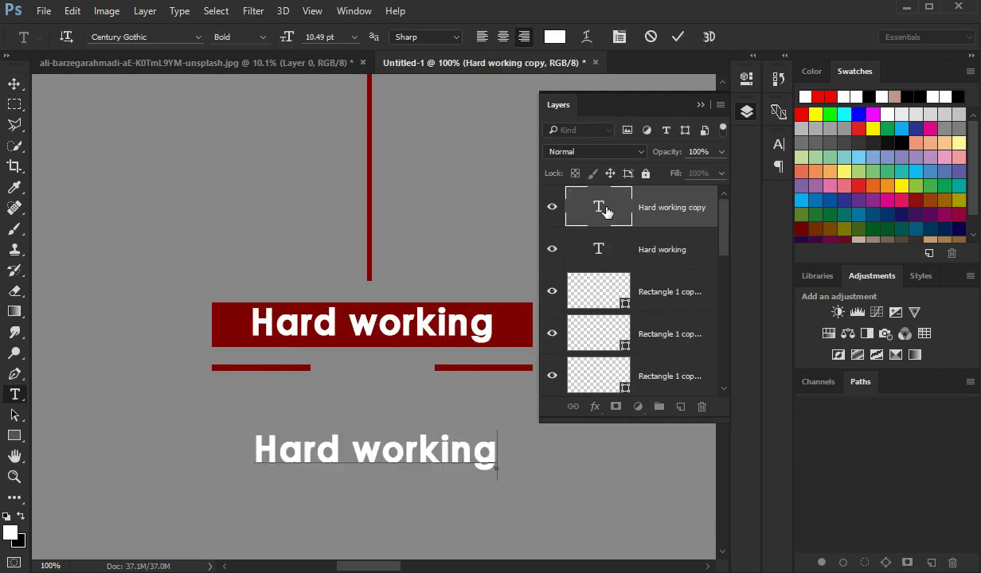
pyautogui.write('Learn Photoshop')
pyautogui.moveTo(311, 448); pyautogui.dragTo(497, 452)
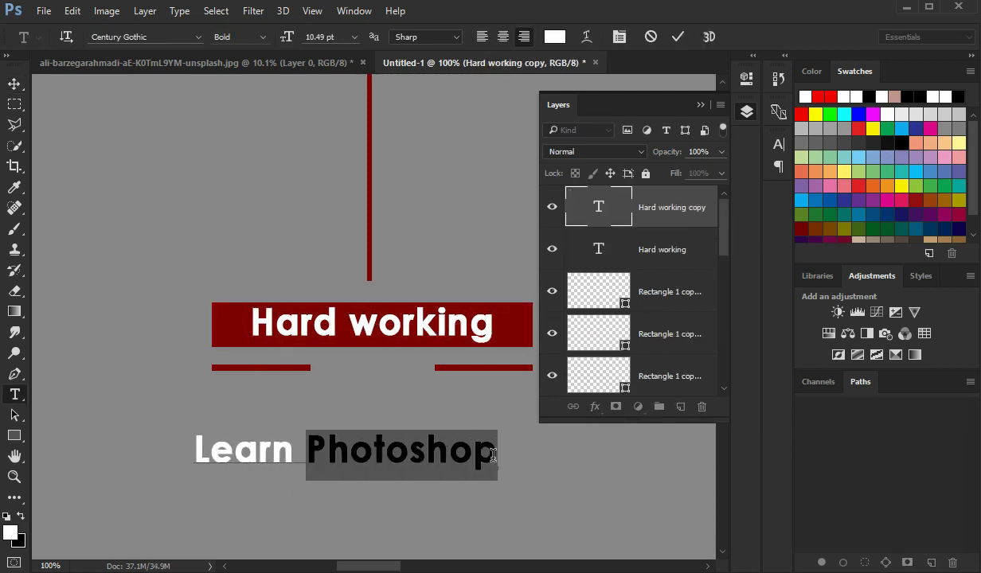
pyautogui.press('BackSpace')
pyautogui.moveTo(460, 492); pyautogui.dragTo(398, 408)
pyautogui.click(14, 83)
# Duplicate the Learn text just below itself and change the copy to "Photoshop"
pyautogui.moveTo(379, 347); pyautogui.dragTo(379, 393)
pyautogui.doubleClick(587, 200)
pyautogui.write('Photoshop')
pyautogui.moveTo(358, 472); pyautogui.dragTo(398, 473)
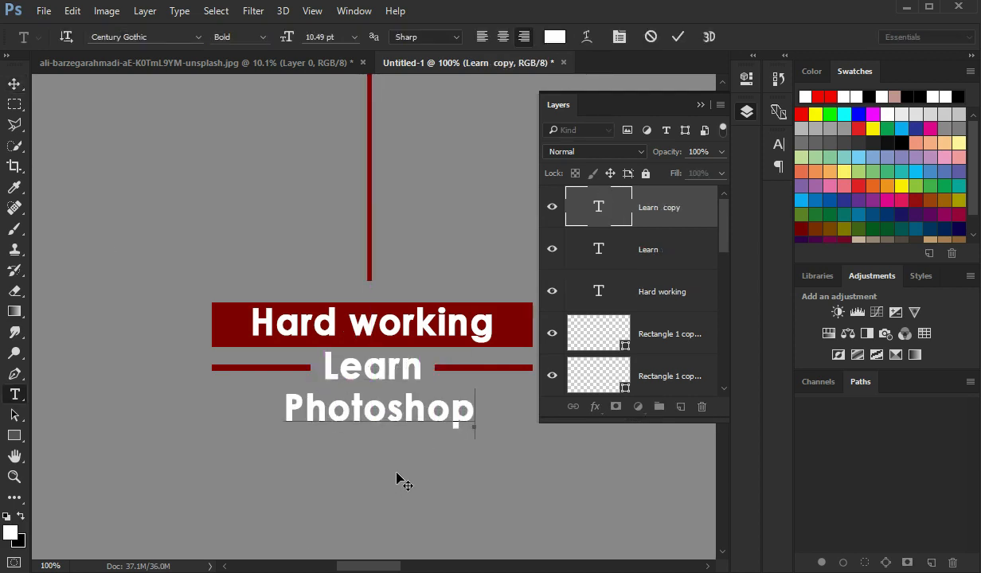
# Set the Photoshop text in a different font, reposition it under Learn and check the whole poster
pyautogui.hotkey('ctrl', 'a')
pyautogui.click(198, 37)
pyautogui.click(283, 111)
pyautogui.click(15, 84)
pyautogui.moveTo(442, 417)
pyautogui.mouseDown()
pyautogui.moveTo(390, 416)
pyautogui.moveTo(426, 406)
pyautogui.mouseUp()
pyautogui.scroll(-1, 658, 204)
pyautogui.scroll(1, 658, 204)
pyautogui.hotkey('ctrl', '0')
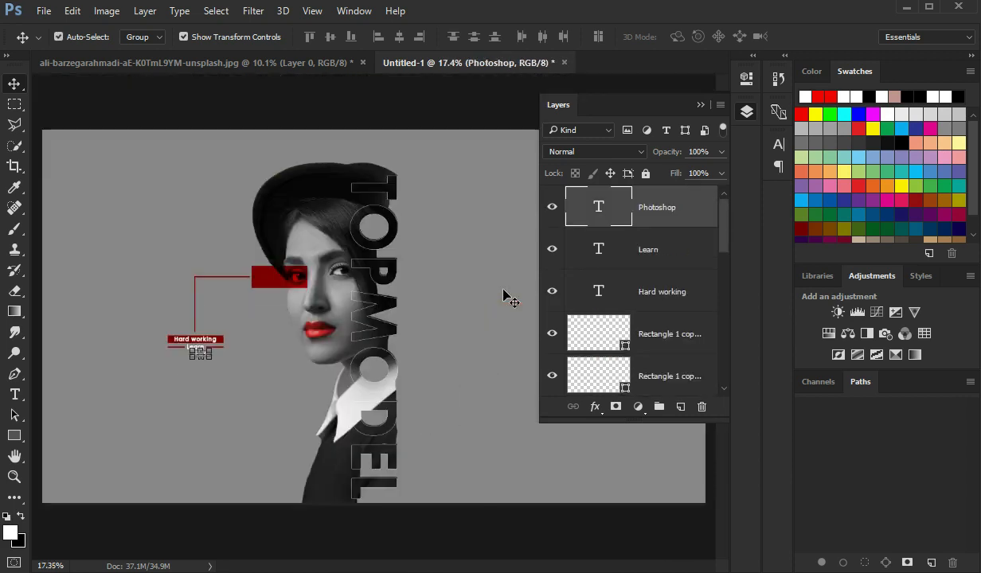